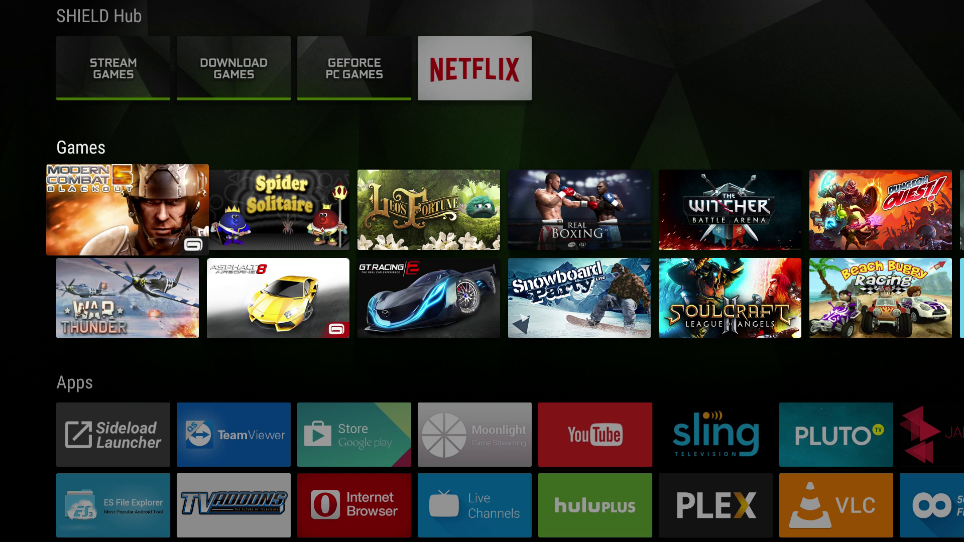
# Step: Move down to Sideload Launcher and open its alphabetical app grid
pyautogui.press('Down')
pyautogui.press('Down')
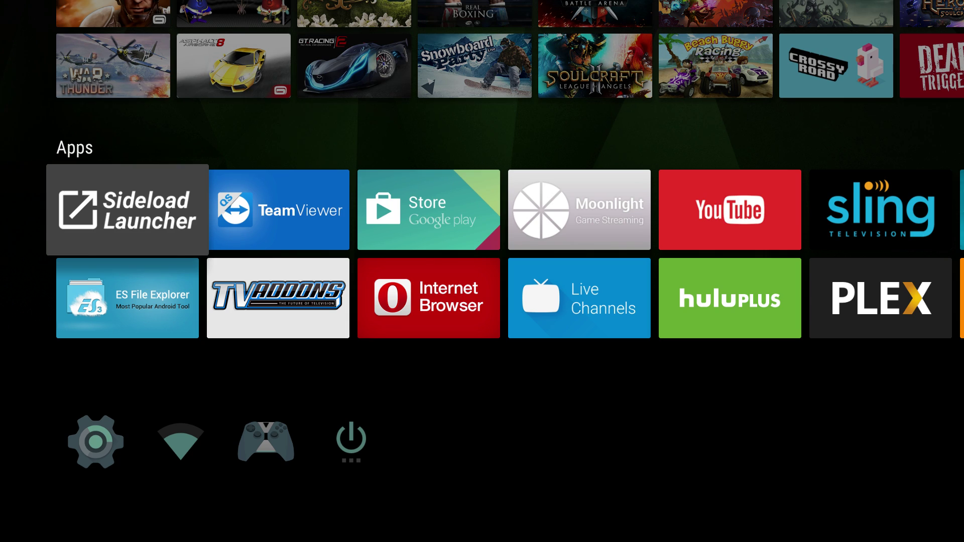
pyautogui.press('Return')
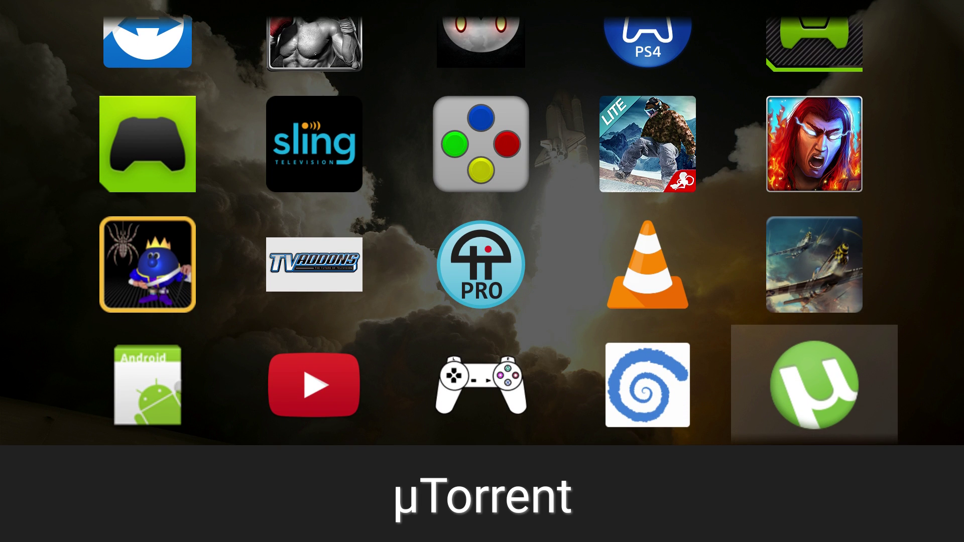
# Step: Launch µTorrent and open the All Torrents list
pyautogui.press('Return')
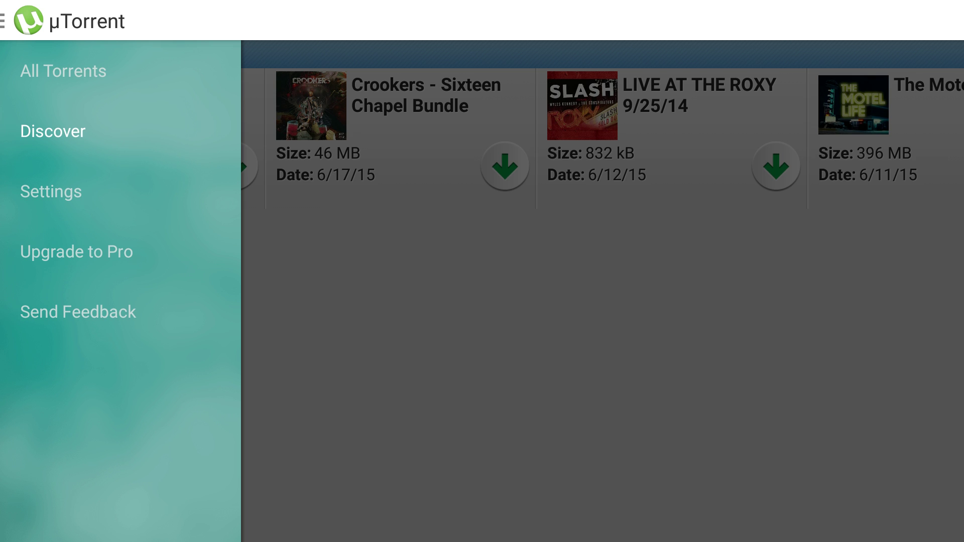
pyautogui.press('Up')
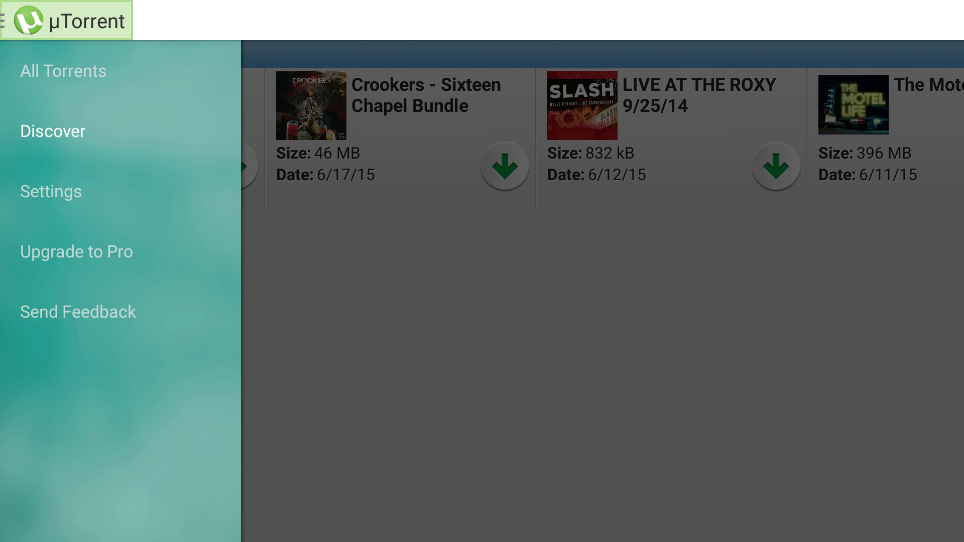
pyautogui.click(67, 71)
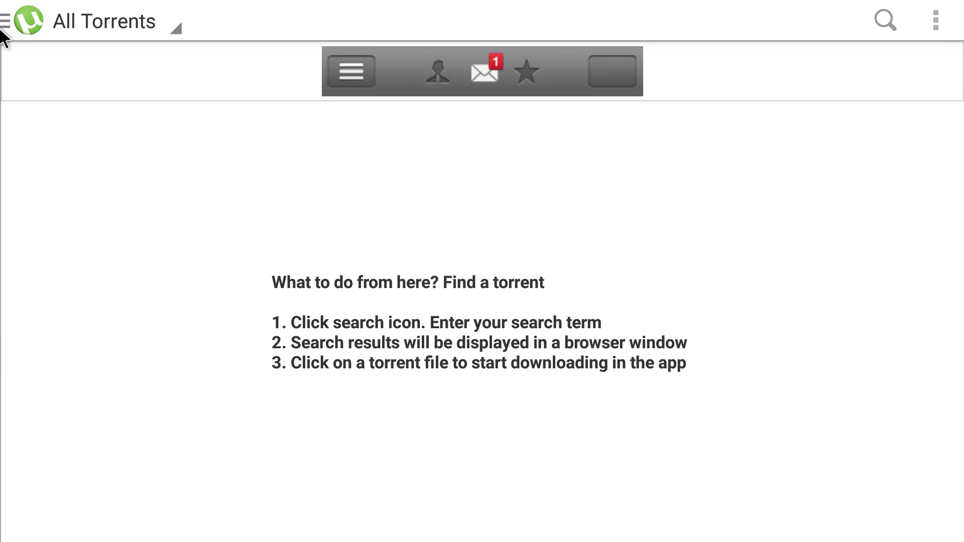
# Step: Visit the Discover and Settings pages, then view About µTorrent (version 2.18.49)
pyautogui.click(9, 26)
pyautogui.click(37, 129)
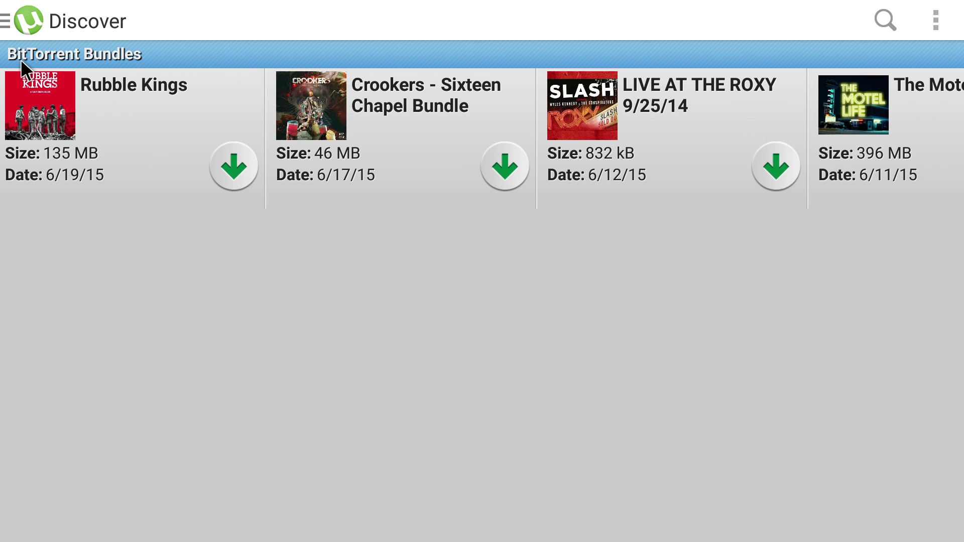
pyautogui.click(11, 21)
pyautogui.click(44, 190)
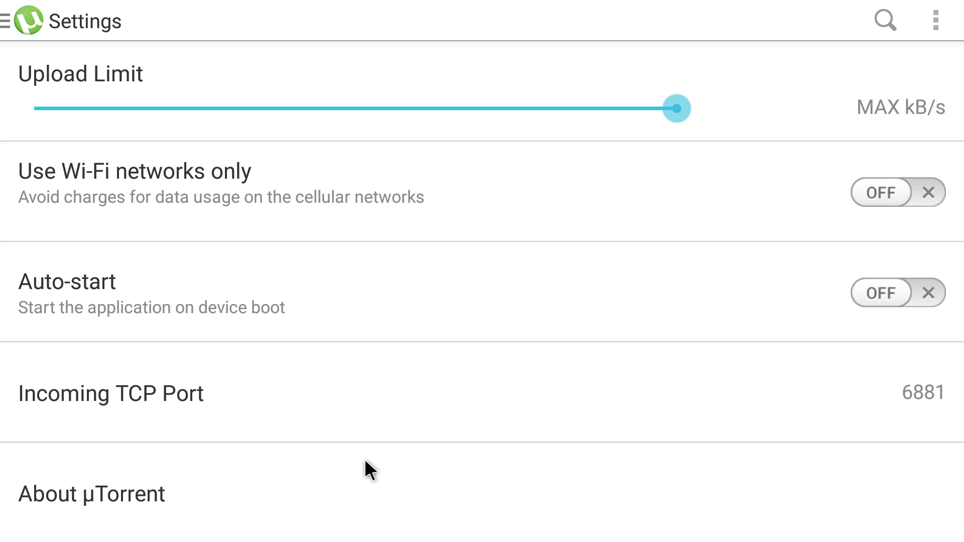
pyautogui.click(138, 492)
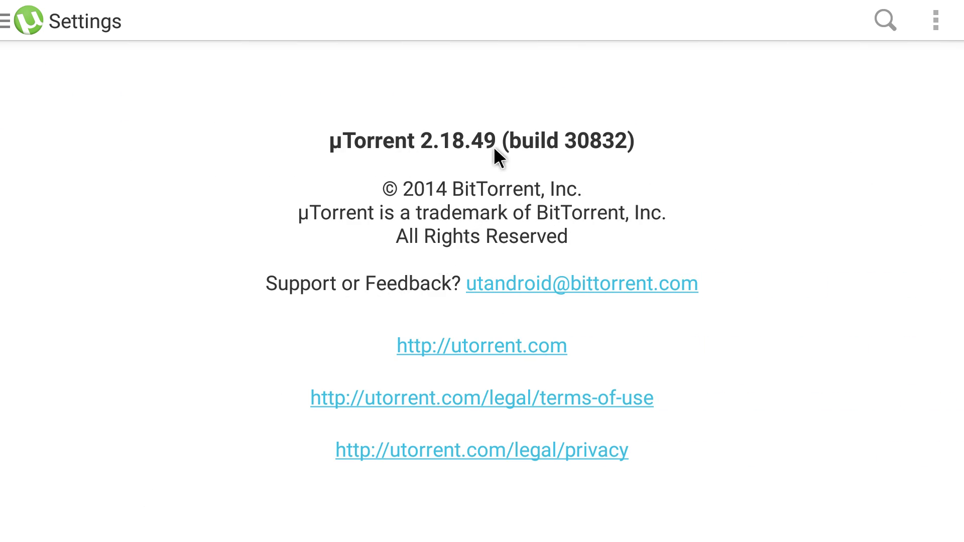
pyautogui.click(5, 21)
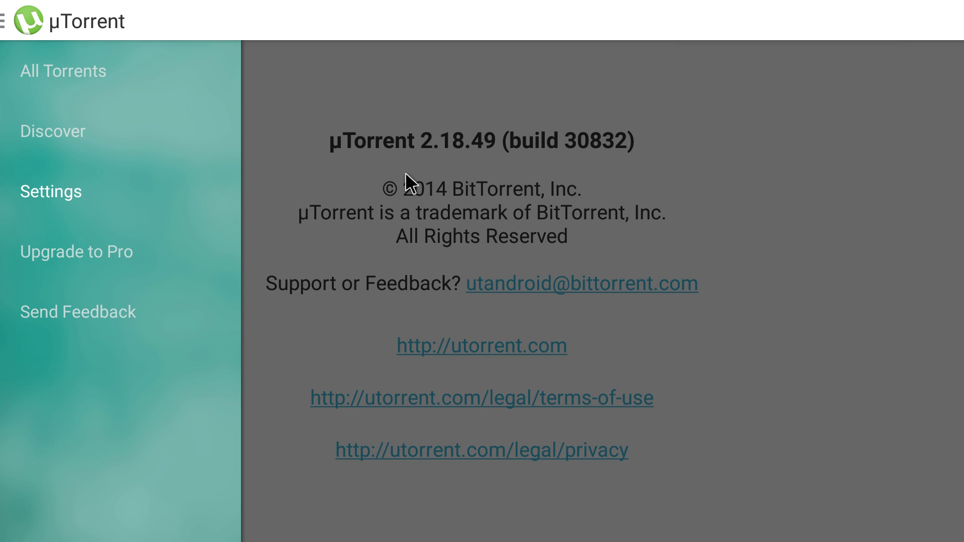
# Step: Return to the SHIELD home screen and move through the Sideload Launcher grid toward Chrome
pyautogui.press('super')
pyautogui.press('Down')
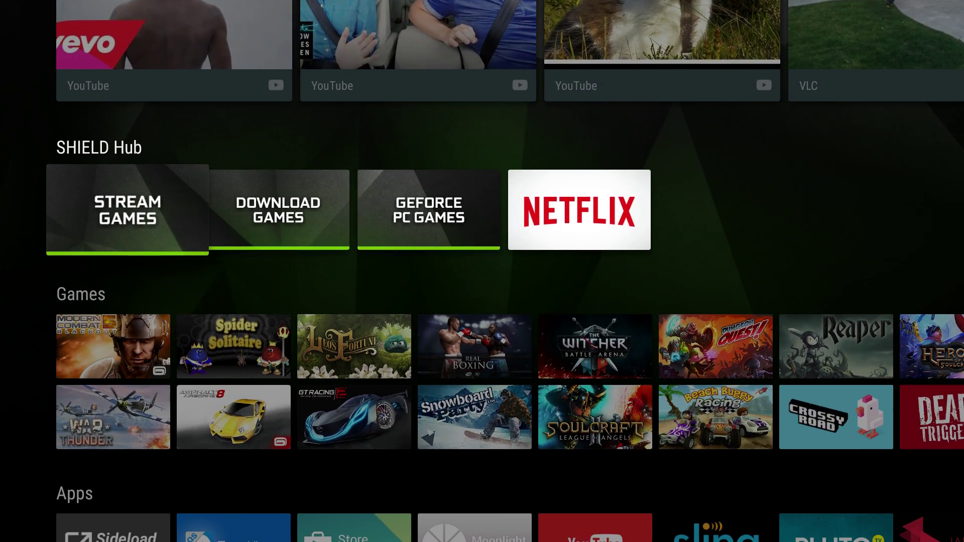
pyautogui.press('Down')
pyautogui.press('Down')
pyautogui.press('Down')
pyautogui.press('Down')
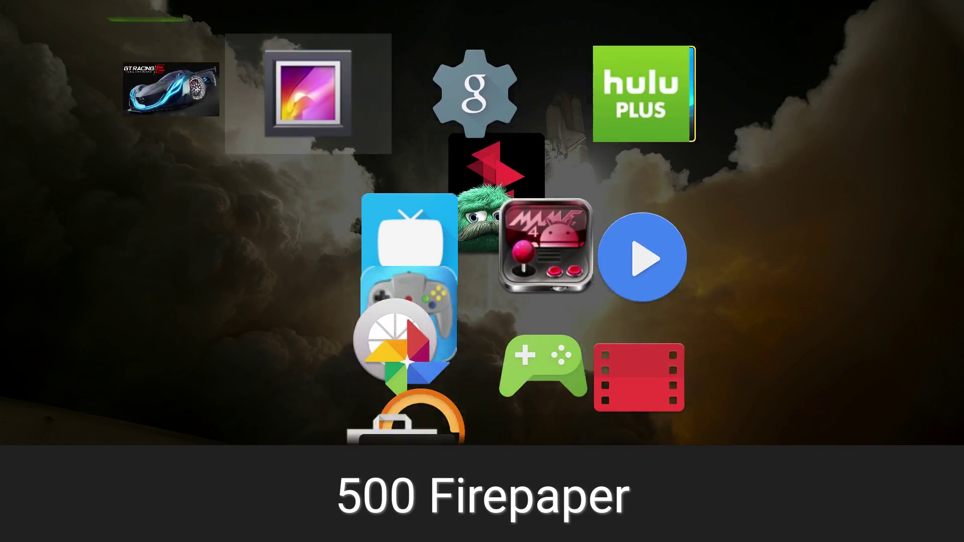
pyautogui.press('Down')
pyautogui.press('Right')
pyautogui.press('Right')
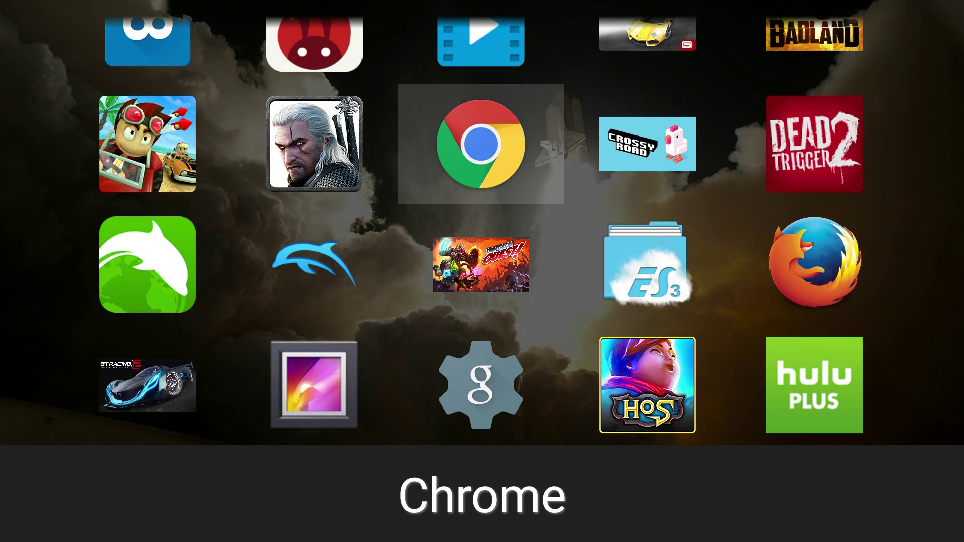
# Step: Launch Chrome and browse Mininova's Books > Audio books category
pyautogui.press('Return')
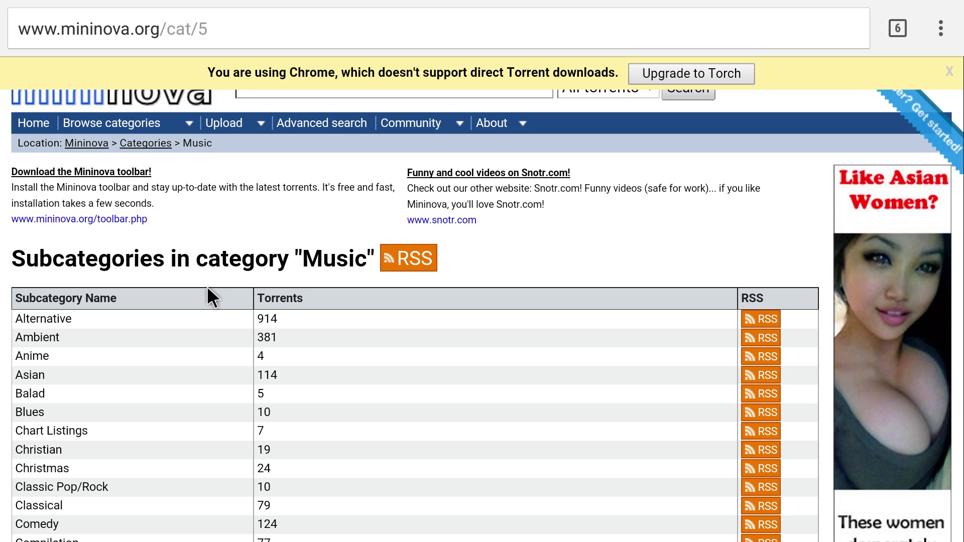
pyautogui.moveTo(123, 110)
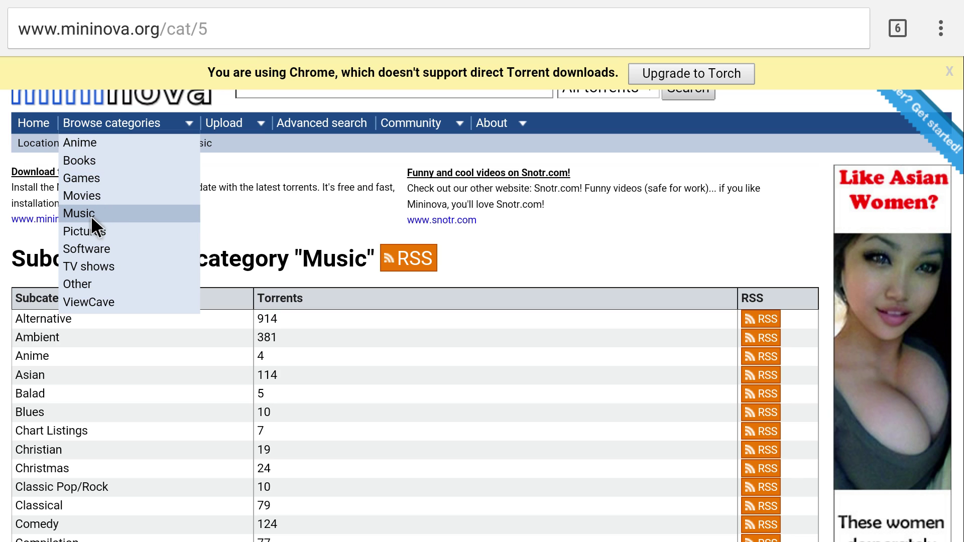
pyautogui.click(80, 161)
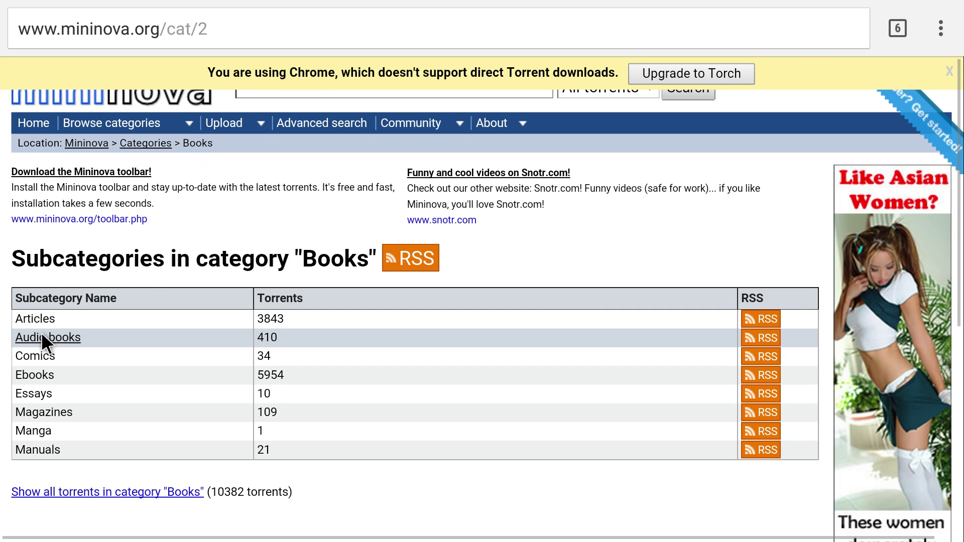
pyautogui.click(79, 343)
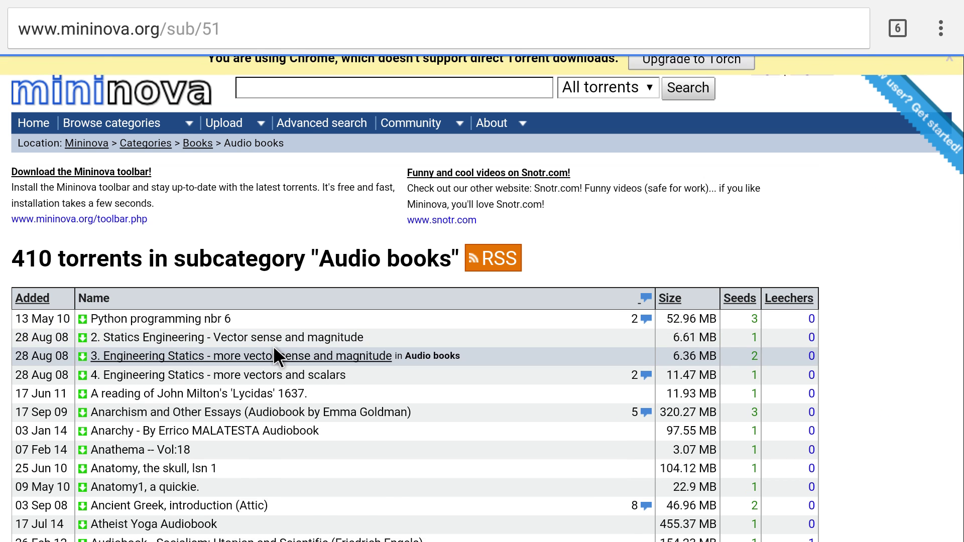
# Step: Switch to the Music category and open its Ambient subcategory listing 381 torrents
pyautogui.scroll(-6, 274, 354)
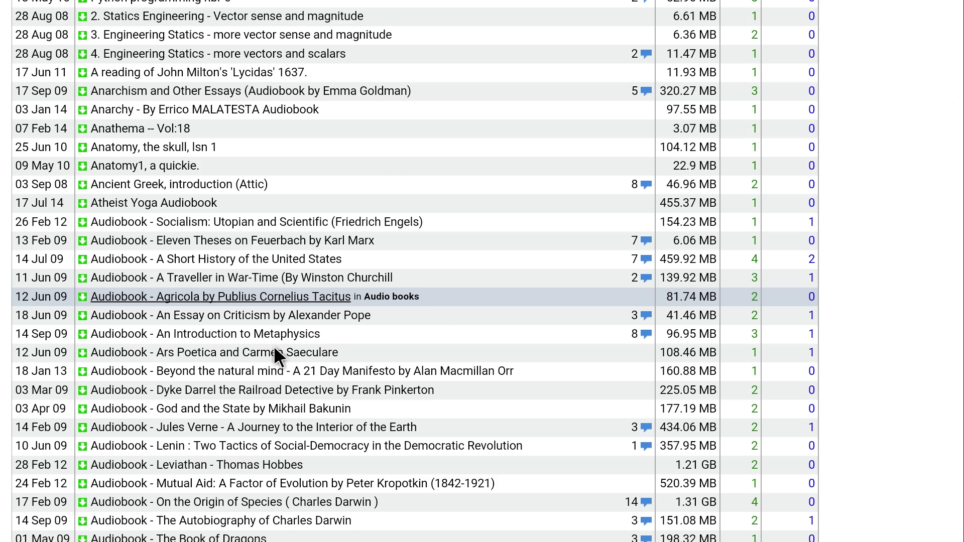
pyautogui.scroll(6, 274, 352)
pyautogui.moveTo(83, 122)
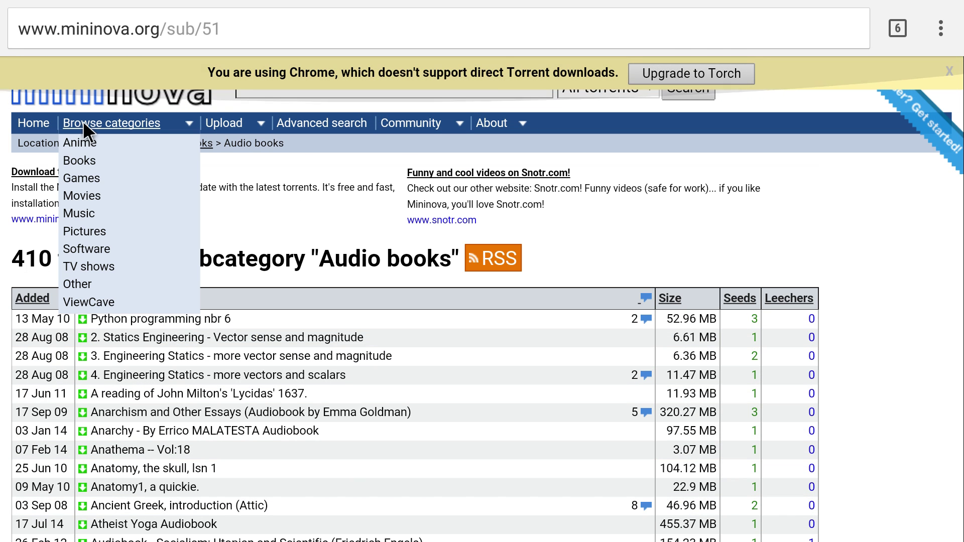
pyautogui.click(79, 213)
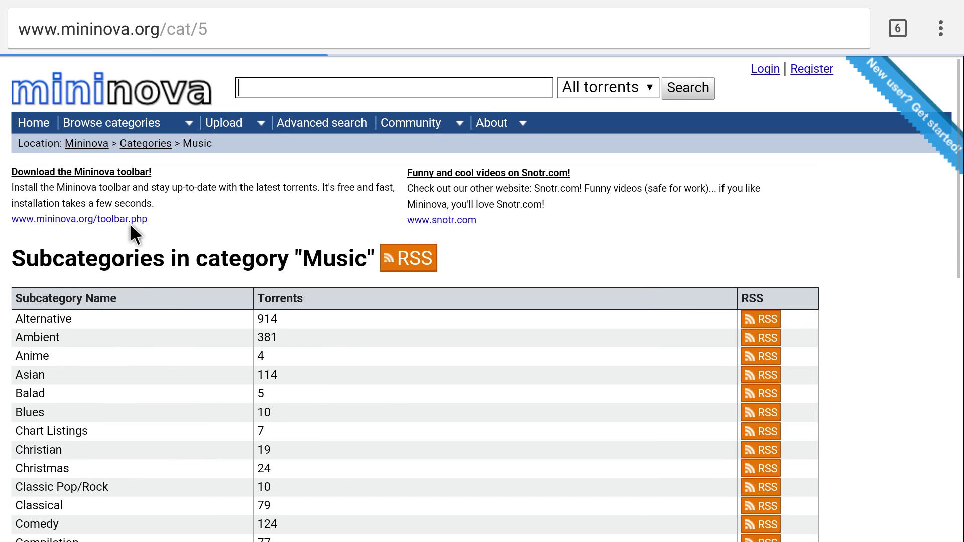
pyautogui.click(46, 335)
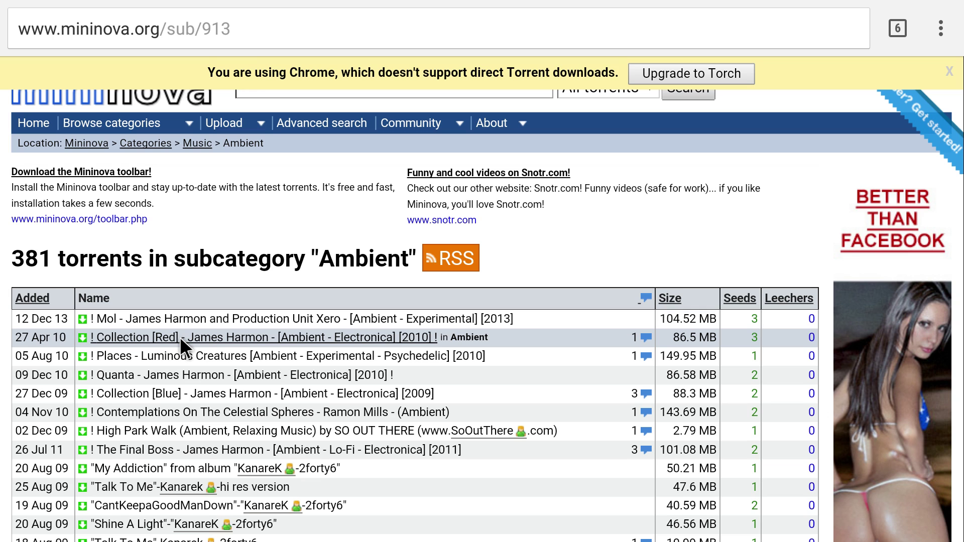
# Step: Download the '! Collection [Red]' torrent and set it to always open with µTorrent
pyautogui.click(180, 337)
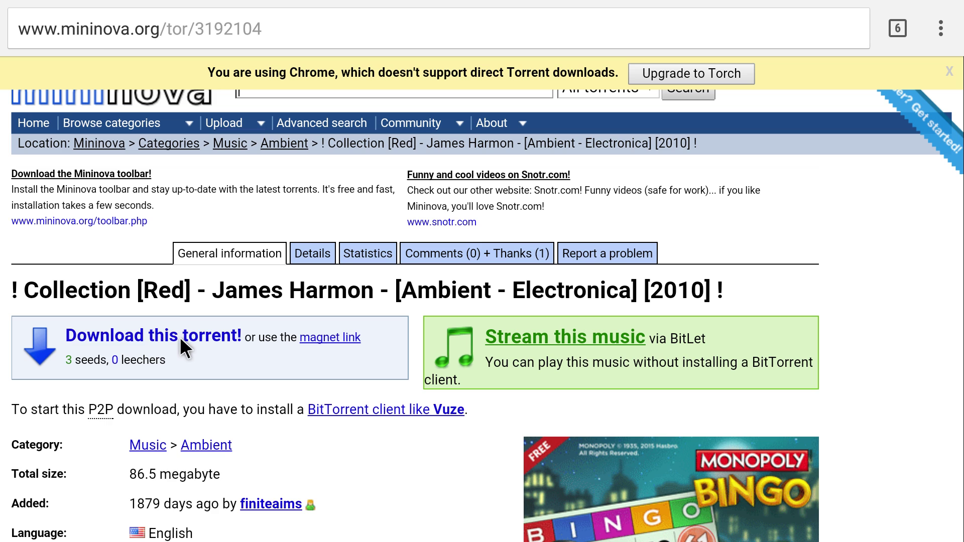
pyautogui.click(180, 337)
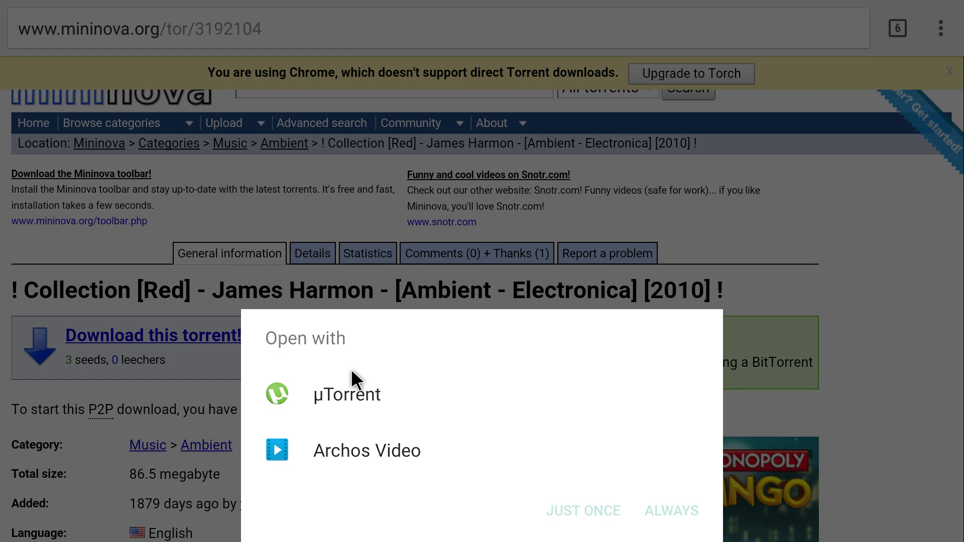
pyautogui.click(336, 395)
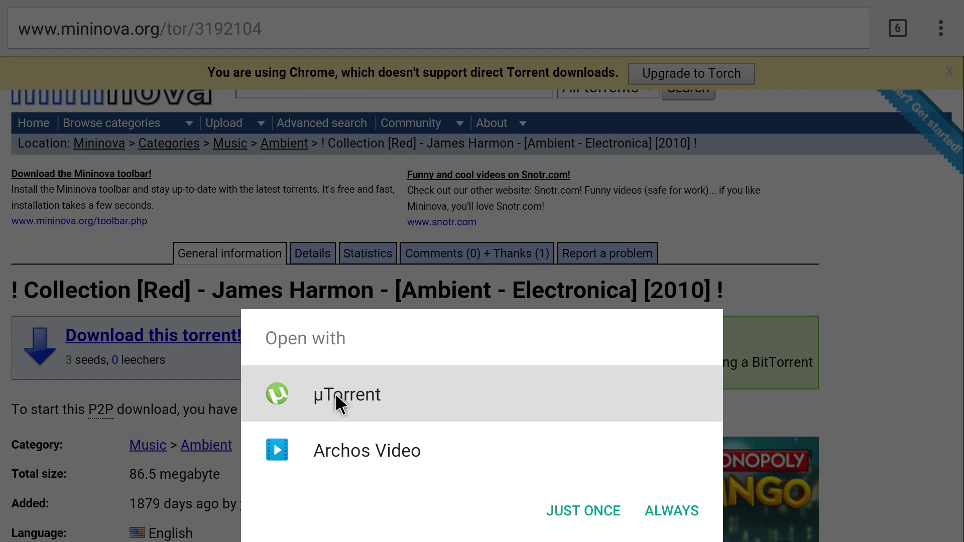
pyautogui.click(673, 507)
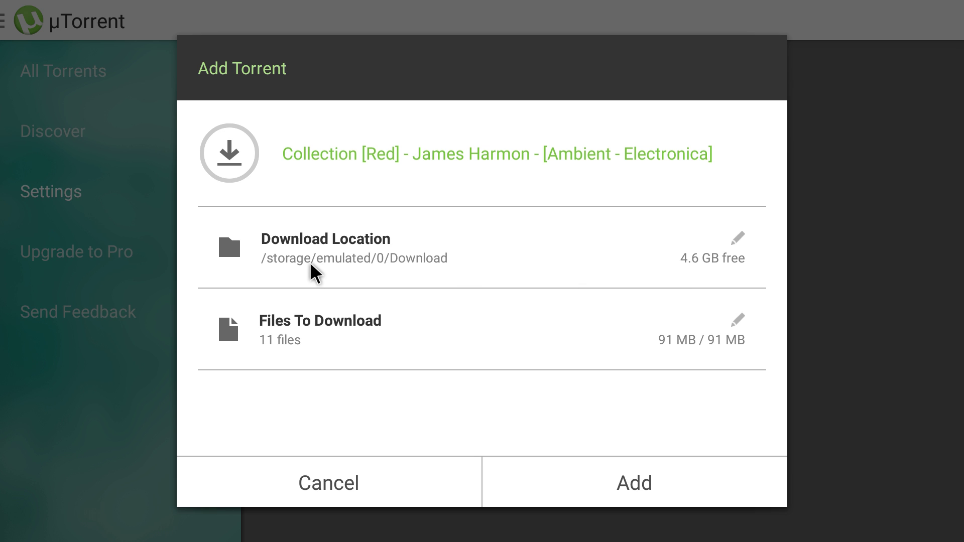
# Step: Start changing the download location and browse up from Download to the storage folder
pyautogui.click(401, 254)
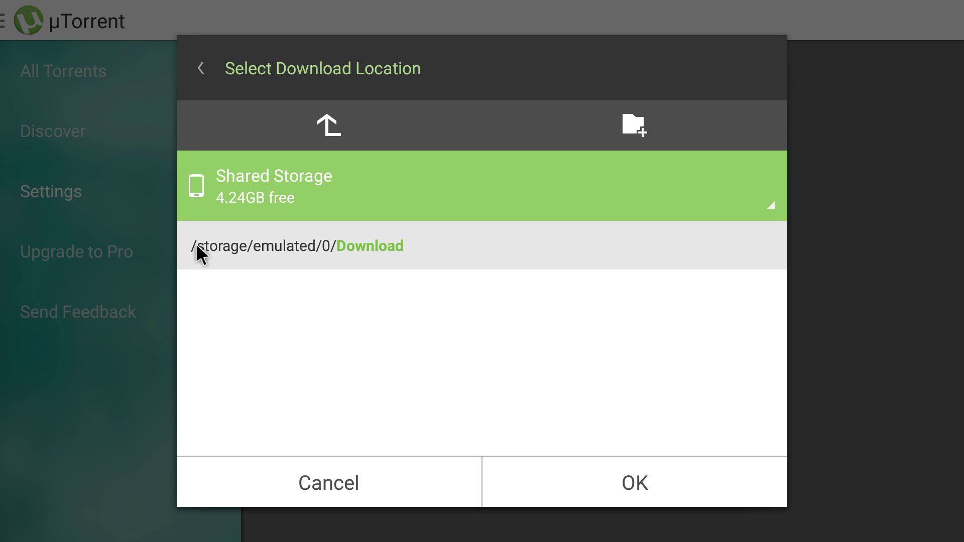
pyautogui.click(327, 144)
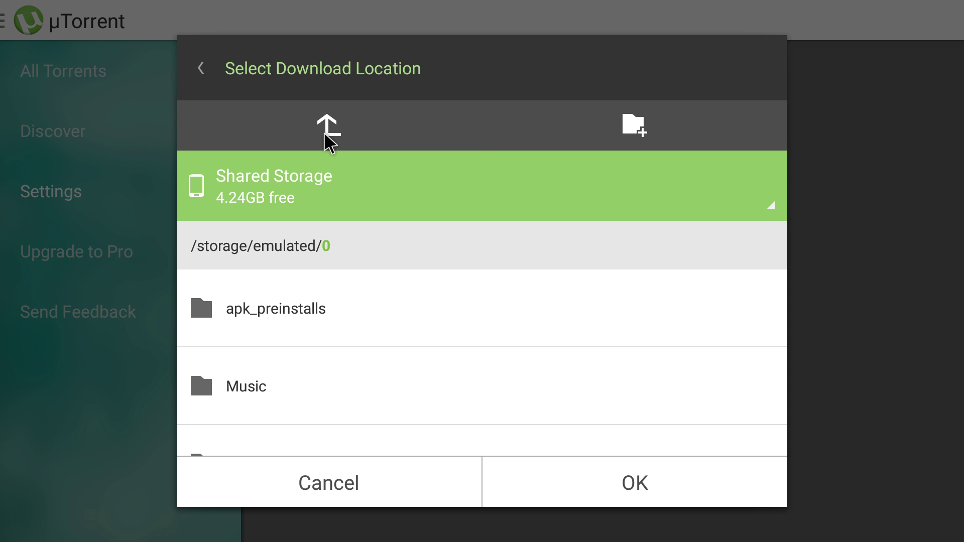
pyautogui.click(327, 143)
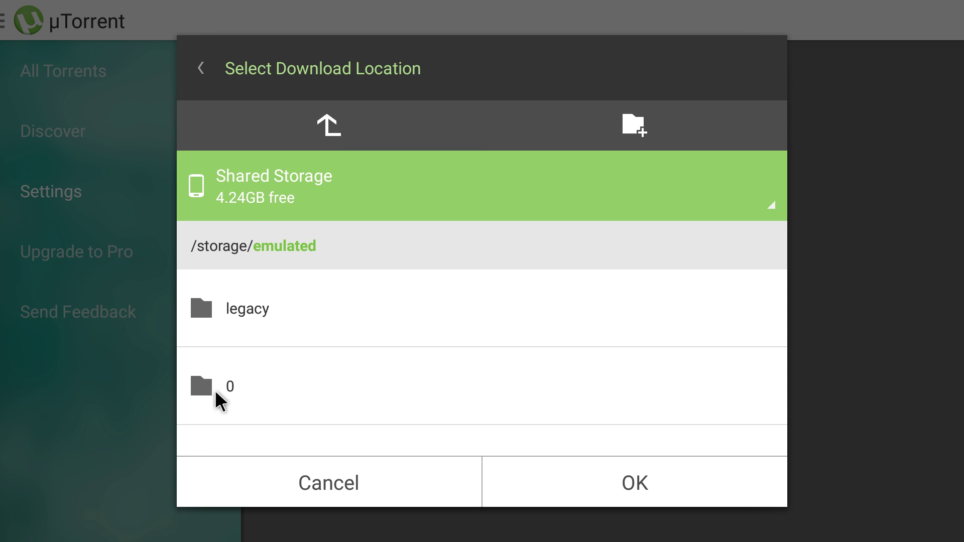
pyautogui.click(219, 400)
pyautogui.scroll(-10, 394, 383)
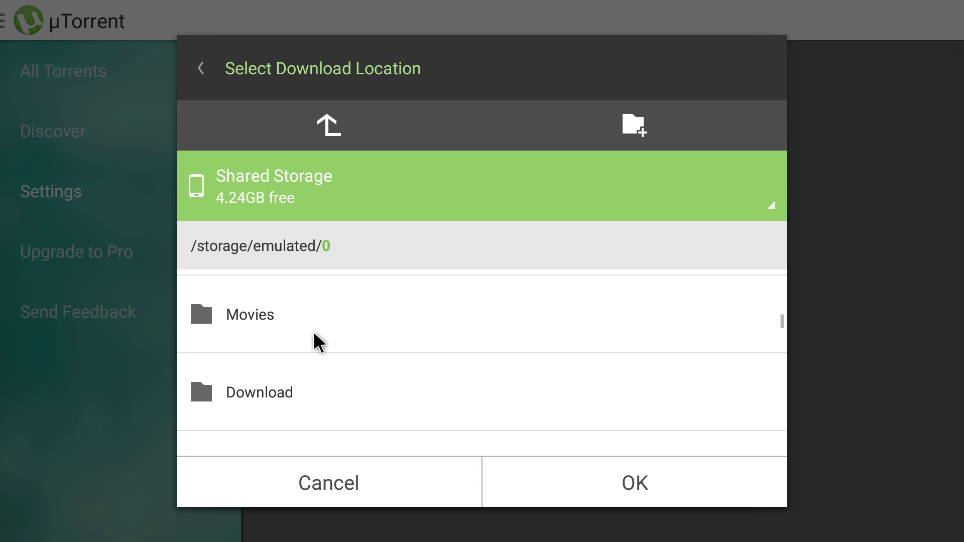
pyautogui.click(330, 127)
pyautogui.click(330, 127)
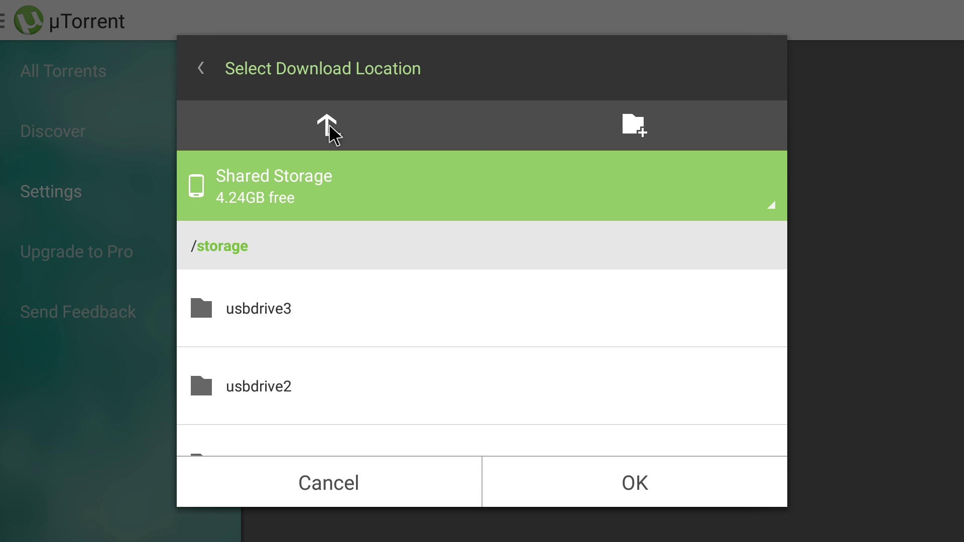
# Step: Inspect the usbdrive and sdcard1 folders under storage
pyautogui.scroll(-3, 279, 355)
pyautogui.scroll(1, 280, 355)
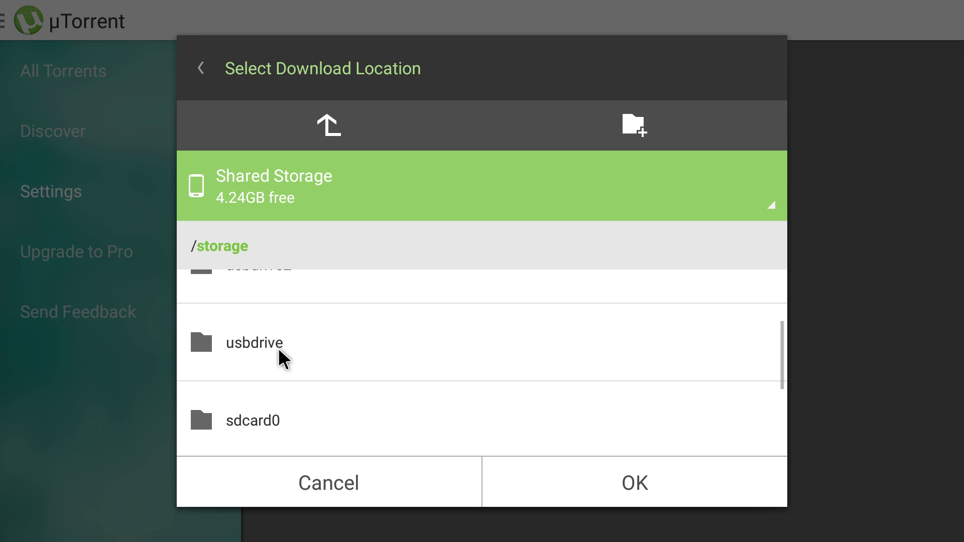
pyautogui.scroll(-2, 279, 351)
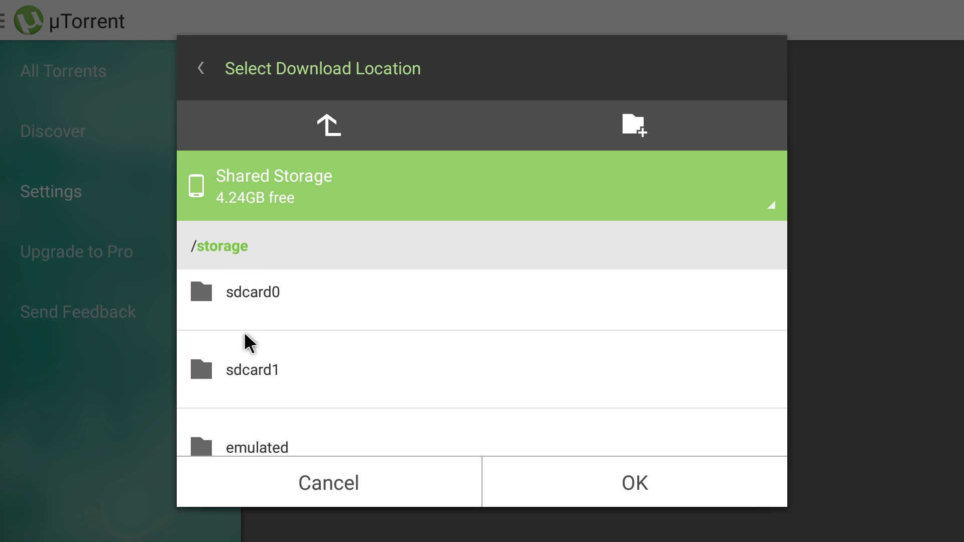
pyautogui.scroll(1, 215, 355)
pyautogui.click(261, 290)
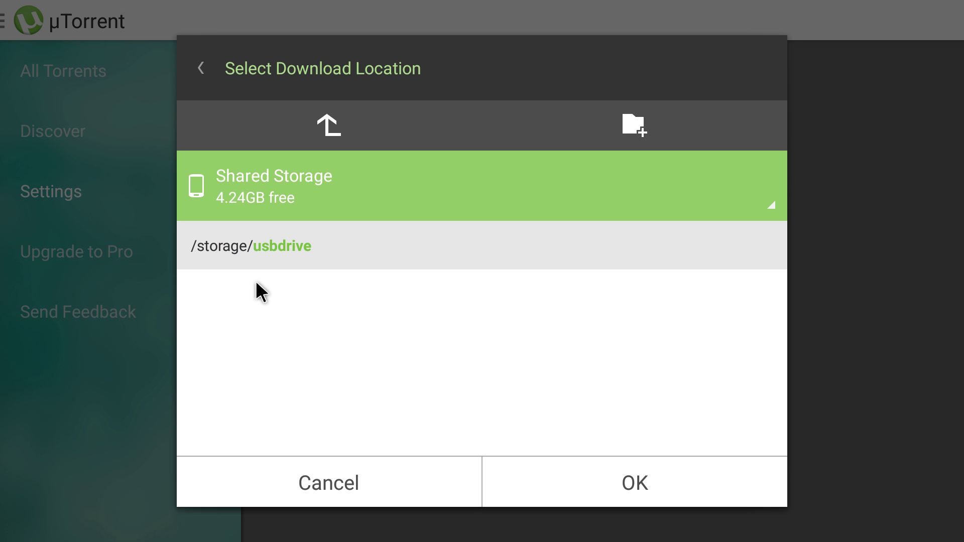
pyautogui.click(327, 131)
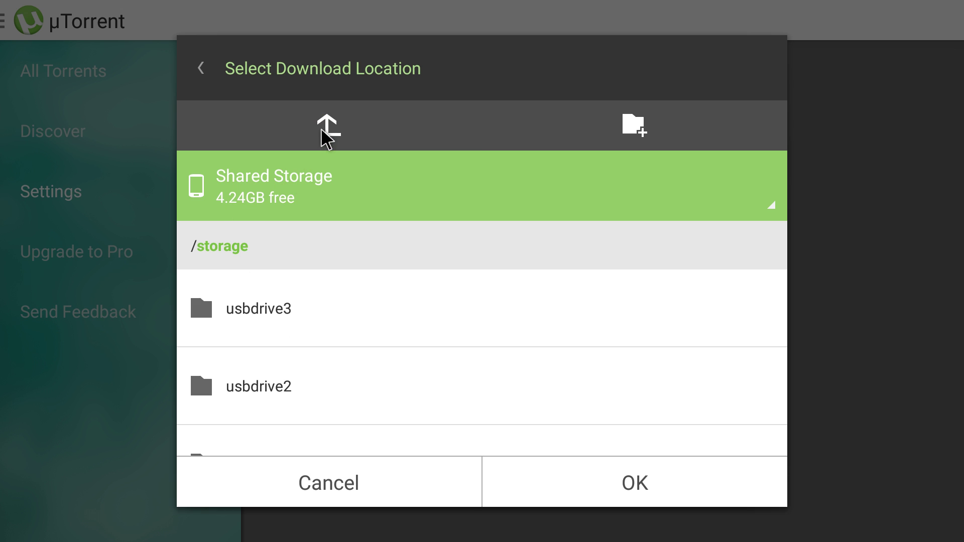
pyautogui.scroll(-2, 267, 394)
pyautogui.scroll(-1, 260, 389)
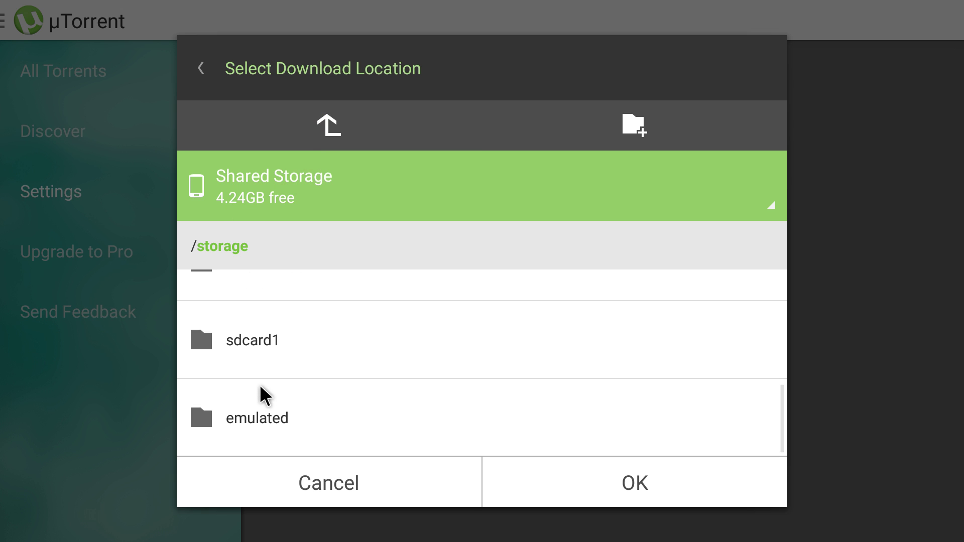
pyautogui.click(260, 358)
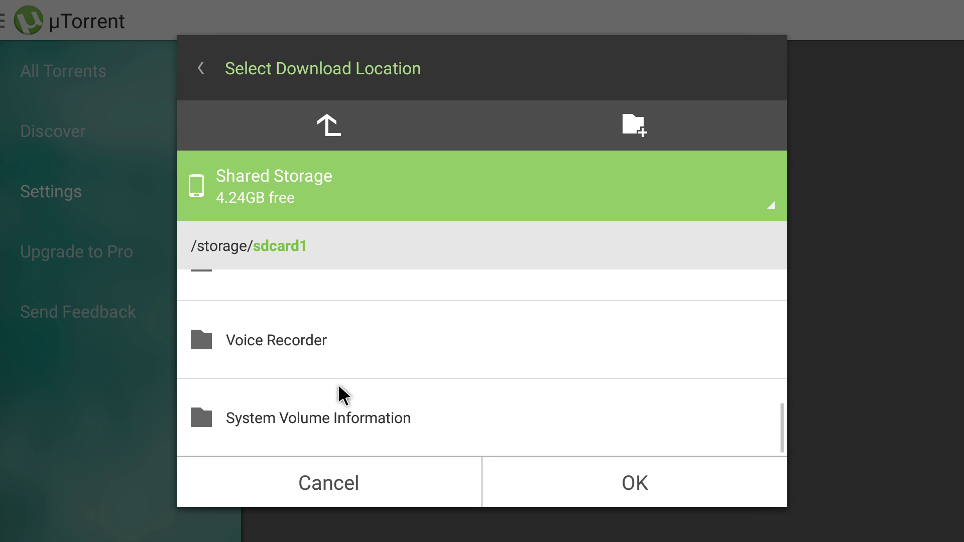
pyautogui.scroll(5, 338, 395)
pyautogui.click(330, 125)
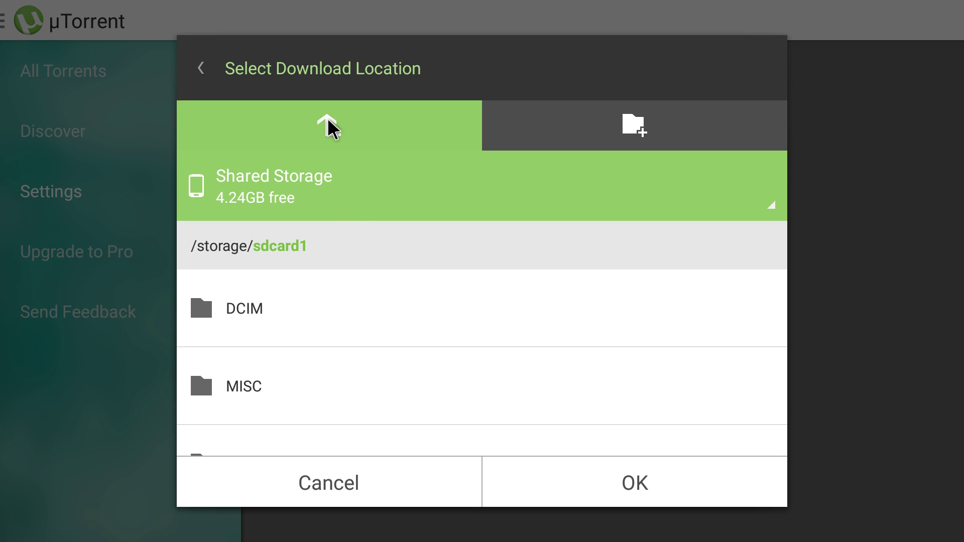
pyautogui.scroll(-4, 252, 386)
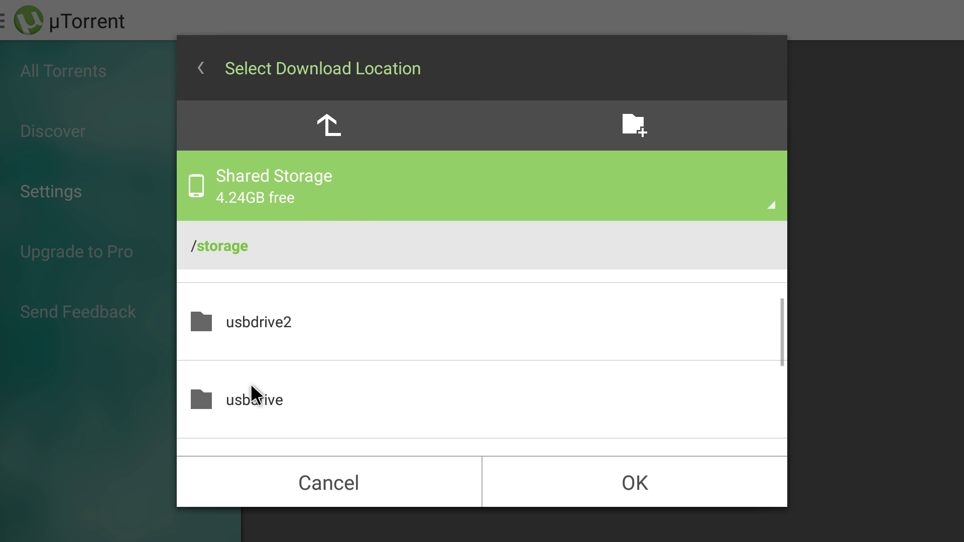
# Step: Check sdcard0, then confirm /storage/sdcard1 as the download location
pyautogui.click(268, 291)
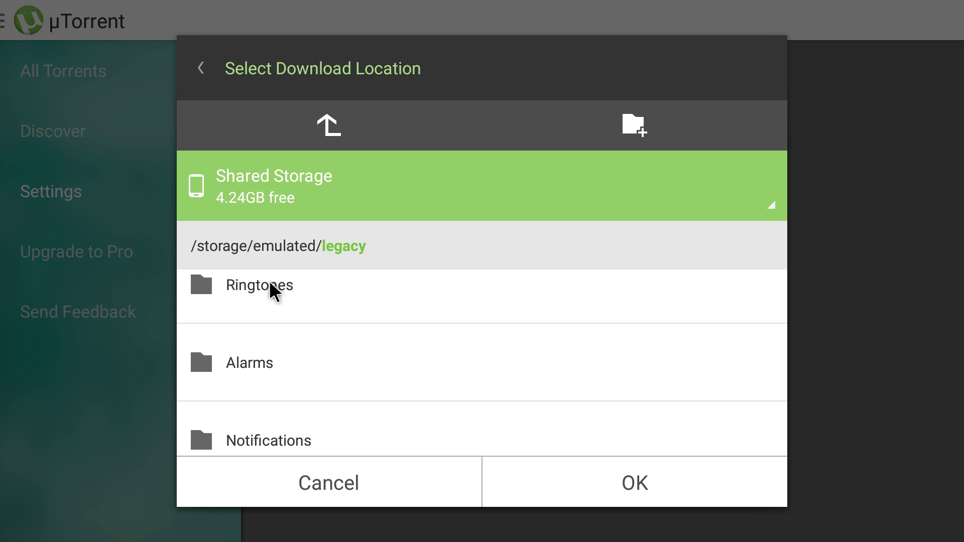
pyautogui.scroll(-5, 369, 351)
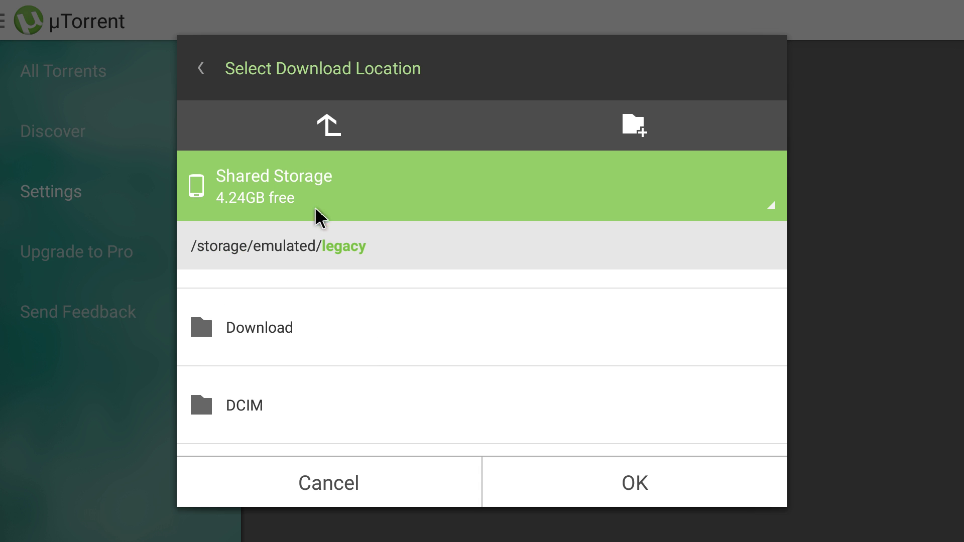
pyautogui.click(327, 135)
pyautogui.click(240, 336)
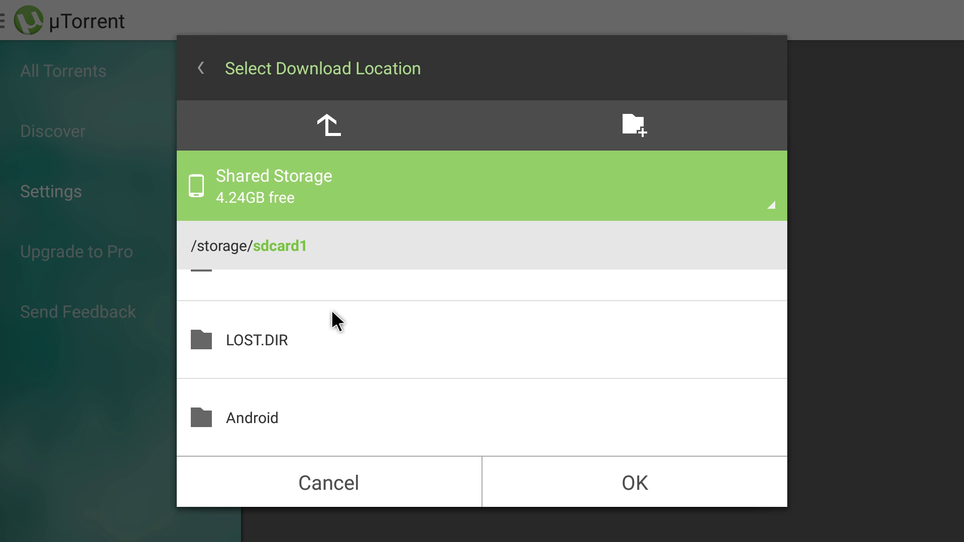
pyautogui.scroll(-3, 343, 311)
pyautogui.scroll(-5, 343, 311)
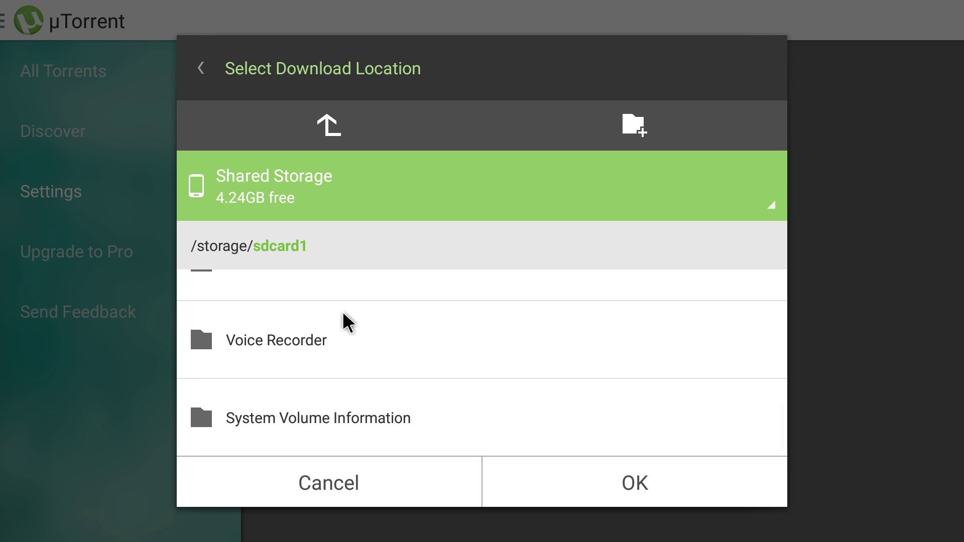
pyautogui.scroll(10, 344, 313)
pyautogui.click(641, 485)
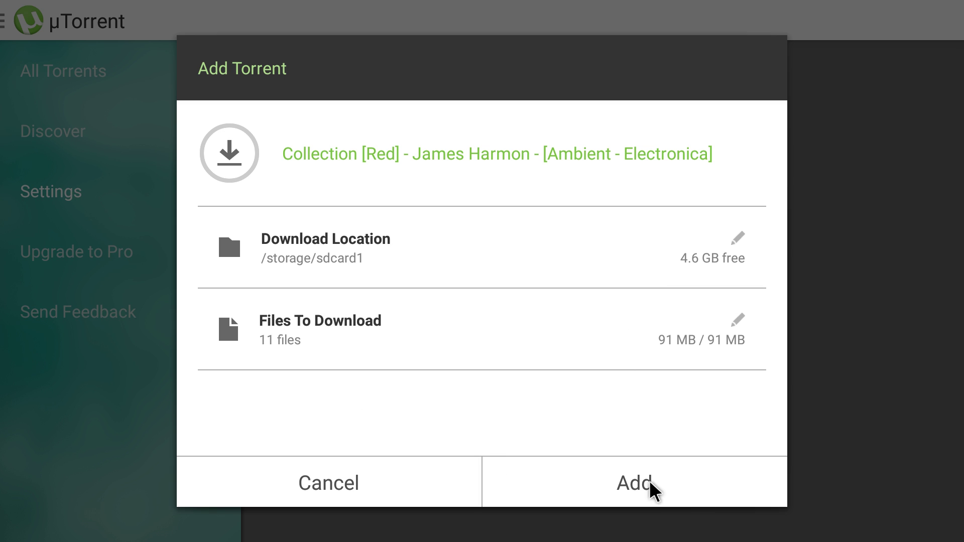
# Step: Re-point the download location from sdcard1 to /storage/emulated/legacy/Download
pyautogui.click(361, 243)
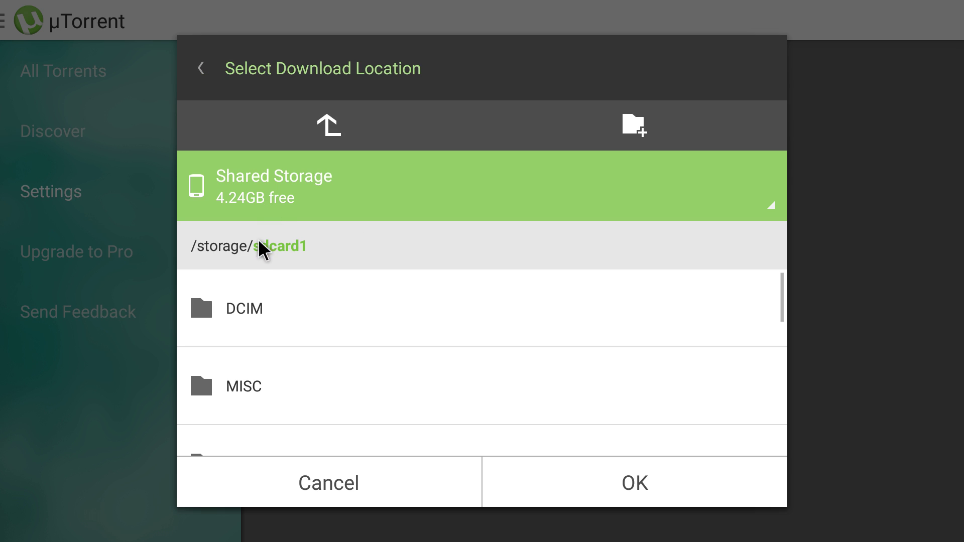
pyautogui.click(338, 124)
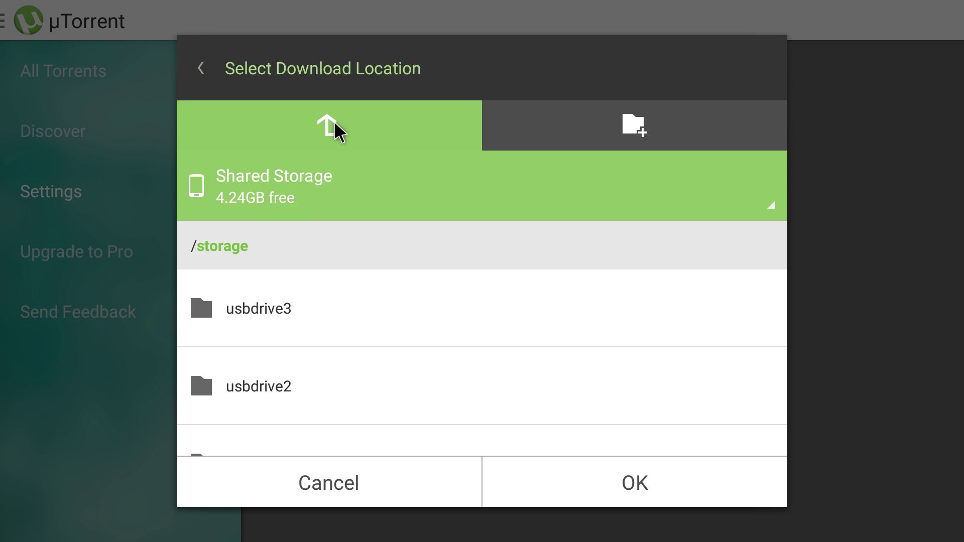
pyautogui.click(335, 124)
pyautogui.scroll(-1, 308, 334)
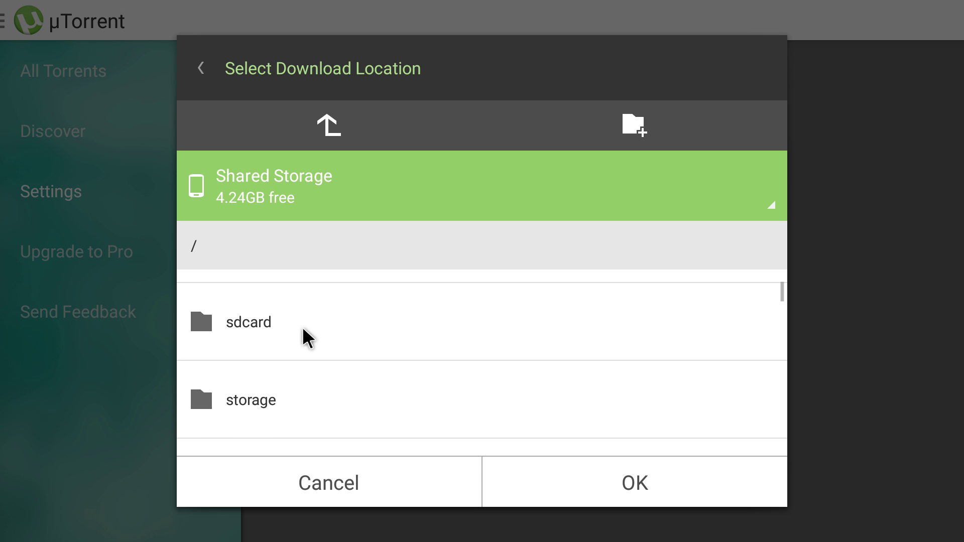
pyautogui.click(258, 324)
pyautogui.scroll(-3, 282, 392)
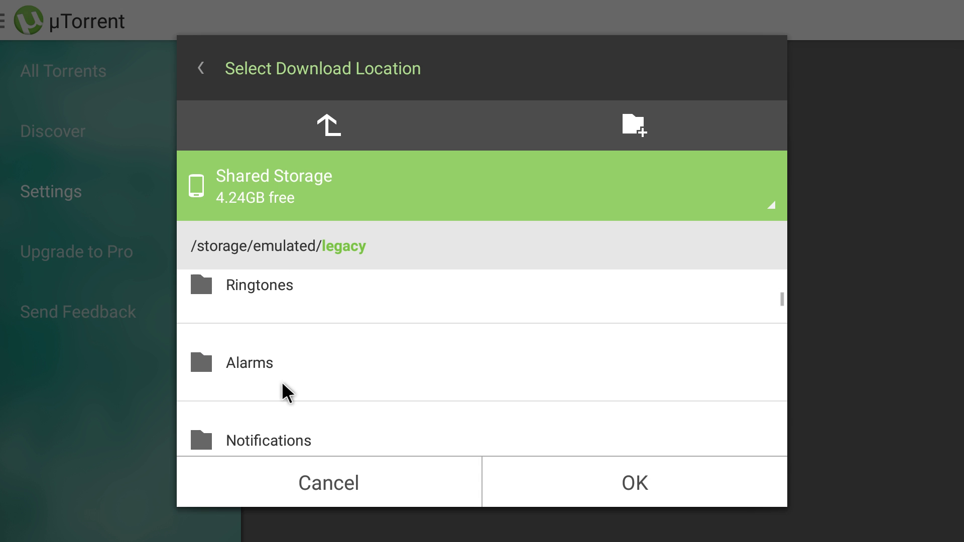
pyautogui.scroll(-4, 286, 391)
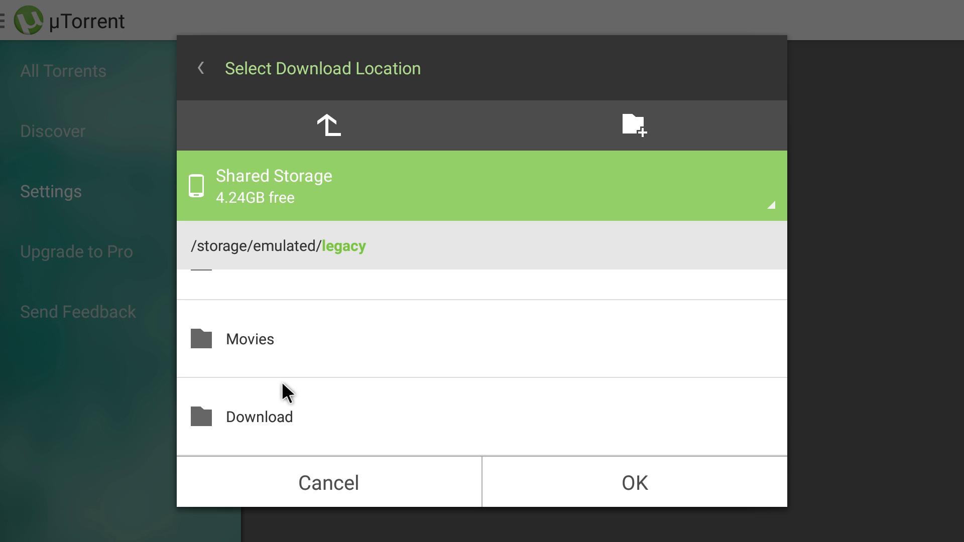
pyautogui.click(268, 409)
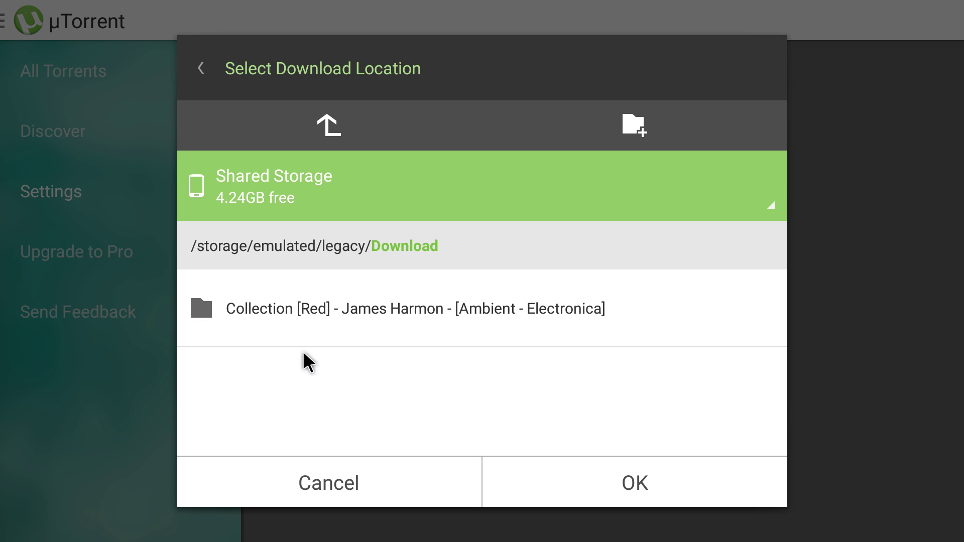
pyautogui.click(604, 500)
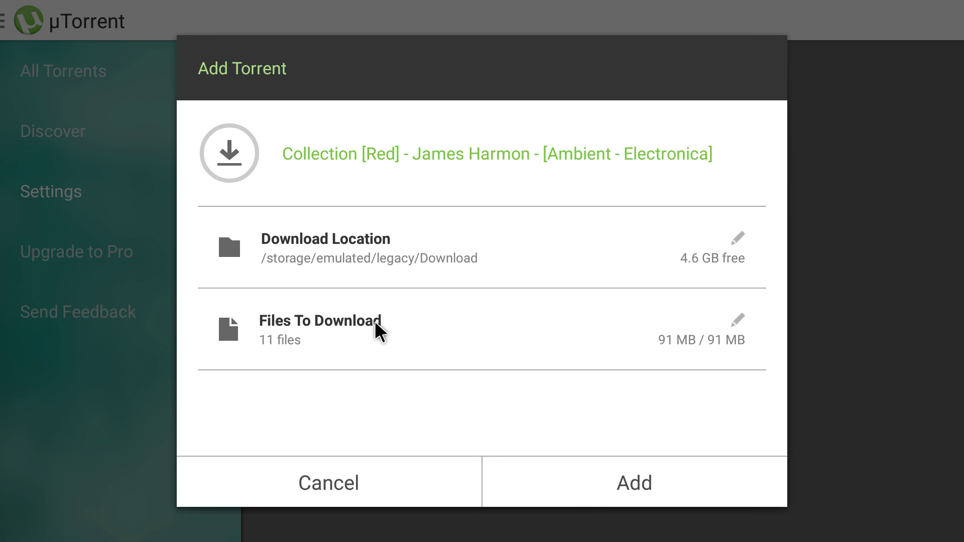
# Step: Add the Collection [Red] torrent and watch it reach 24% in All Torrents
pyautogui.click(620, 477)
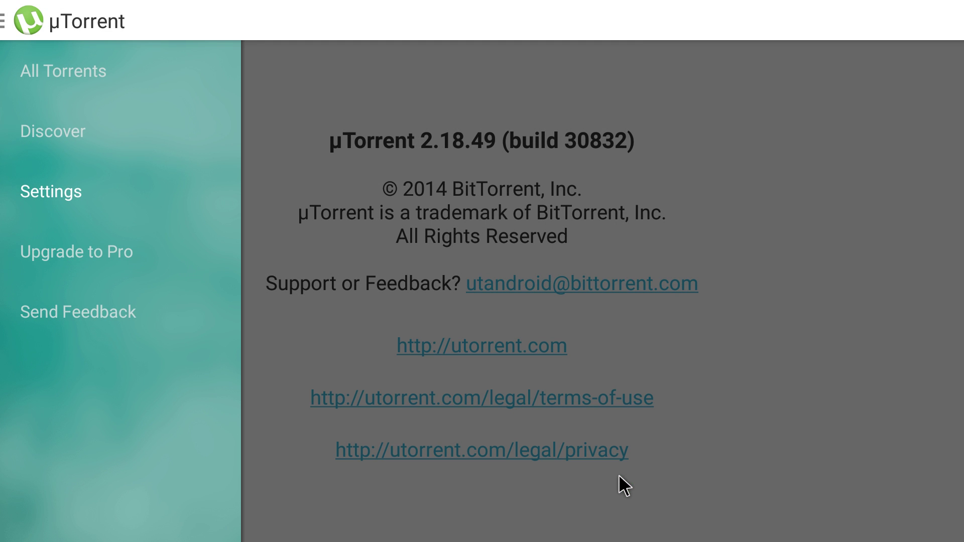
pyautogui.click(79, 71)
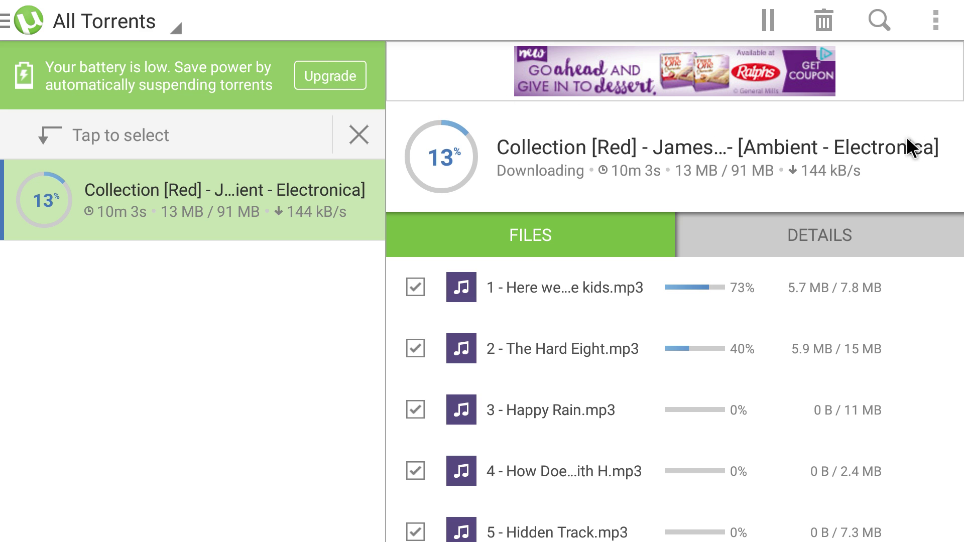
pyautogui.scroll(-2, 732, 277)
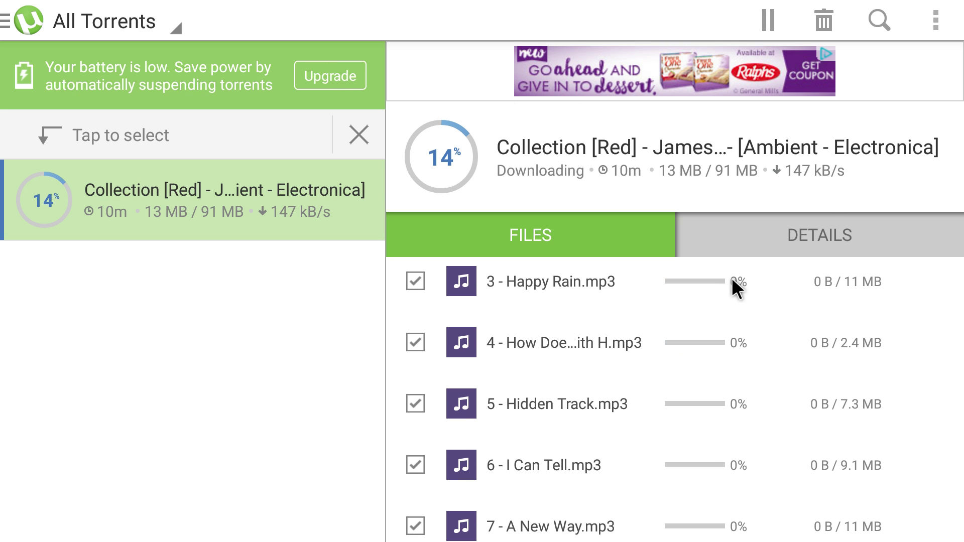
pyautogui.scroll(2, 731, 277)
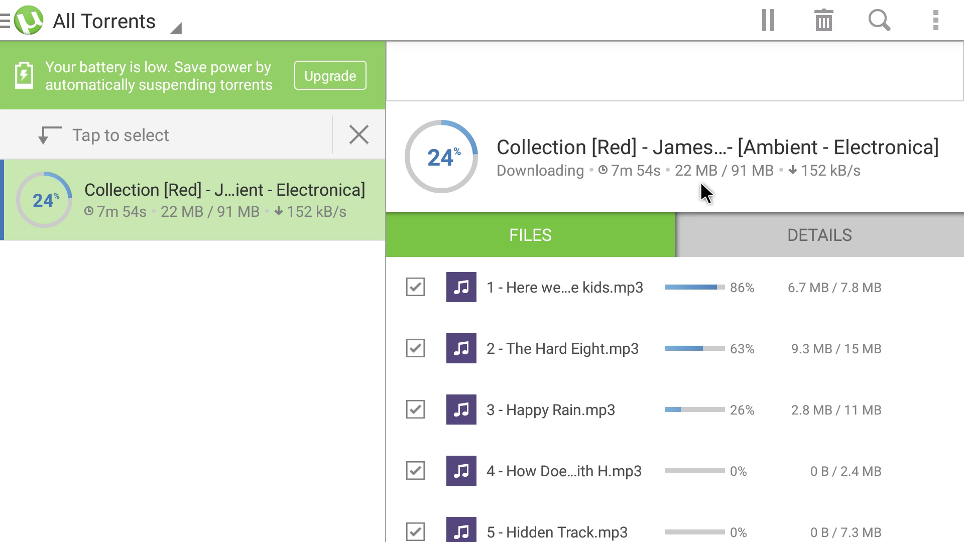
# Step: Check the torrent's details and file list, then launch ES File Explorer from home
pyautogui.click(762, 229)
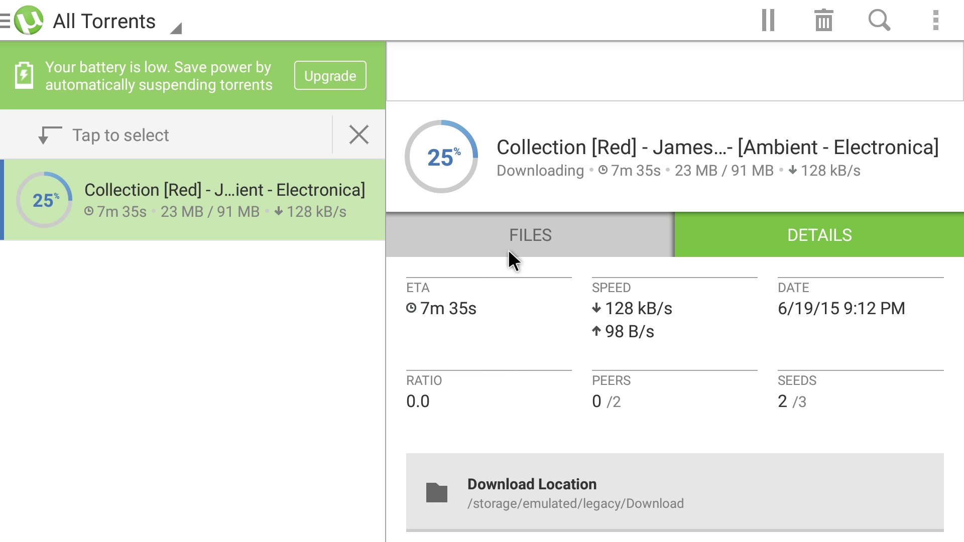
pyautogui.click(525, 240)
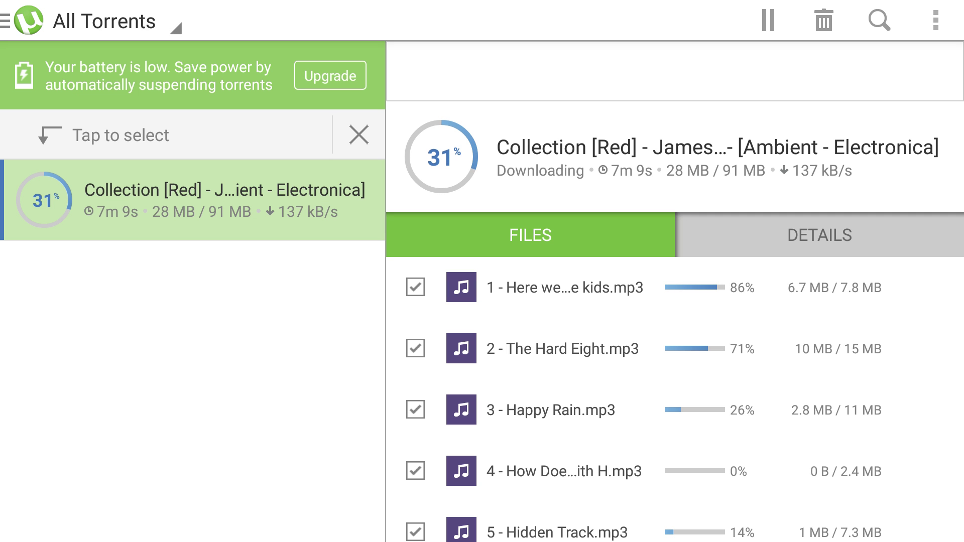
pyautogui.press('Home')
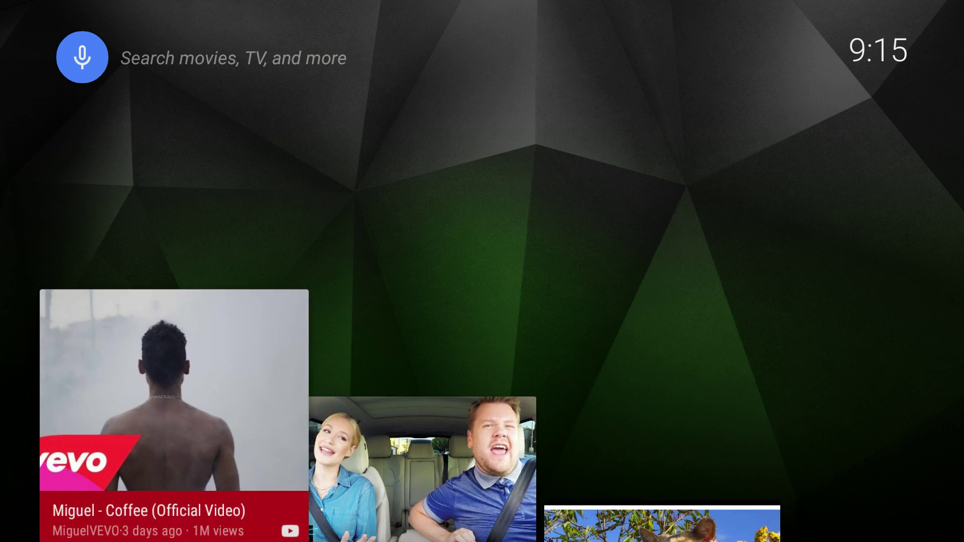
pyautogui.press('Down')
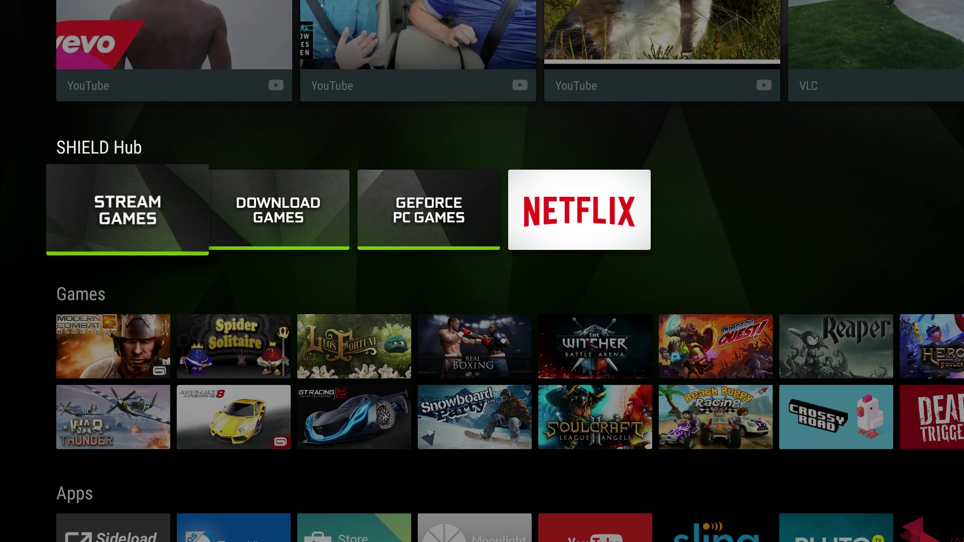
pyautogui.press('Down')
pyautogui.press('Down')
pyautogui.press('Down')
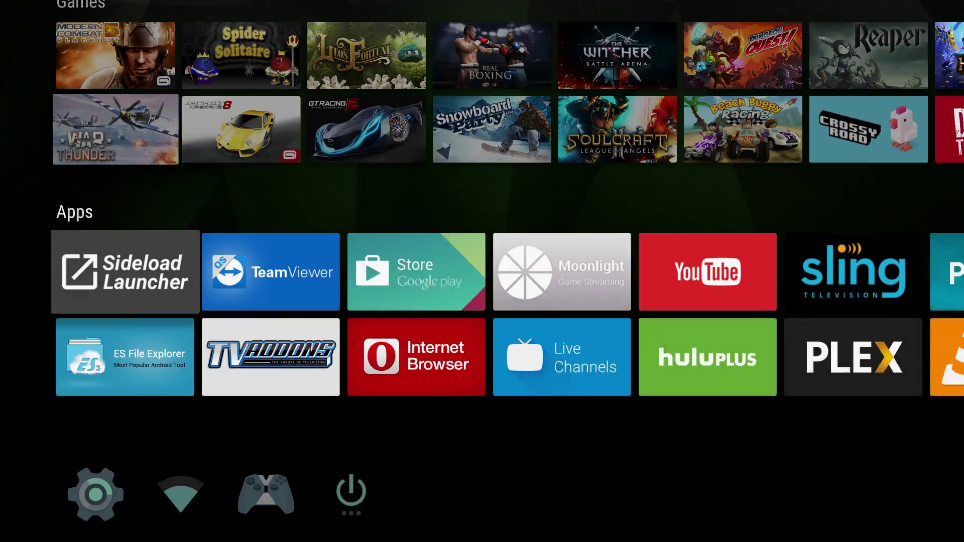
pyautogui.press('Down')
pyautogui.press('Return')
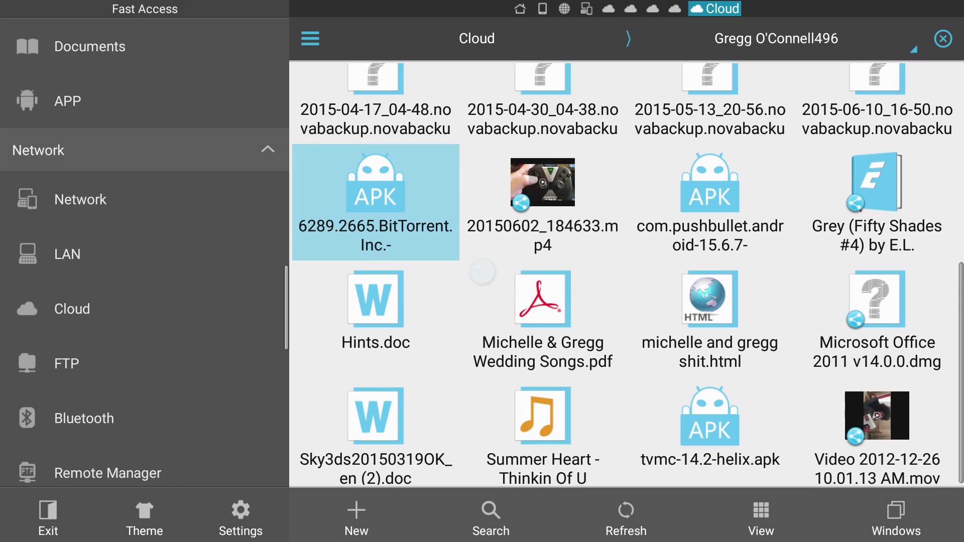
# Step: Open Download and its Collection folder in ES File Explorer to confirm the partial mp3s
pyautogui.press('Left')
pyautogui.press('Up')
pyautogui.press('Up')
pyautogui.press('Up')
pyautogui.press('Up')
pyautogui.press('Up')
pyautogui.press('Up')
pyautogui.press('Up')
pyautogui.press('Up')
pyautogui.press('Up')
pyautogui.press('Up')
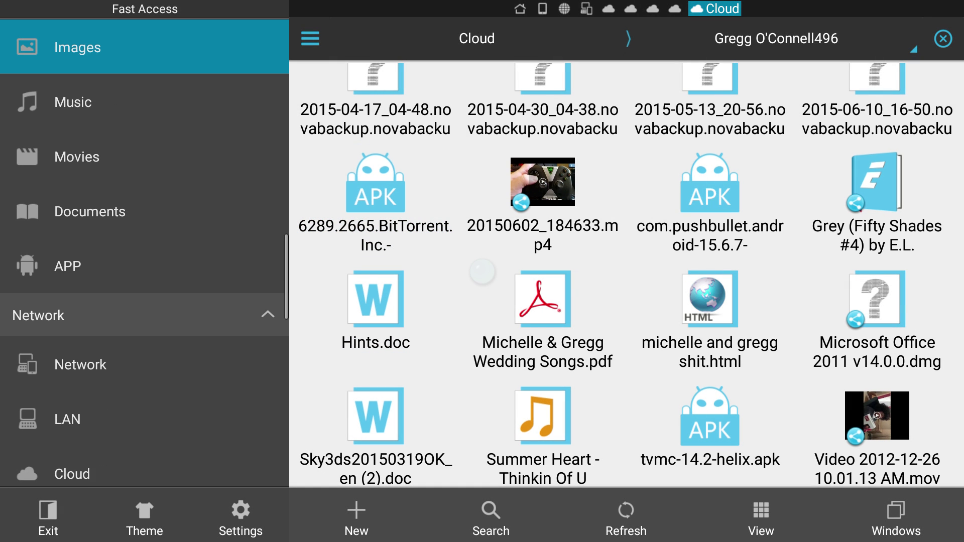
pyautogui.press('Up')
pyautogui.press('Up')
pyautogui.press('Up')
pyautogui.press('Up')
pyautogui.press('Up')
pyautogui.press('Down')
pyautogui.press('Down')
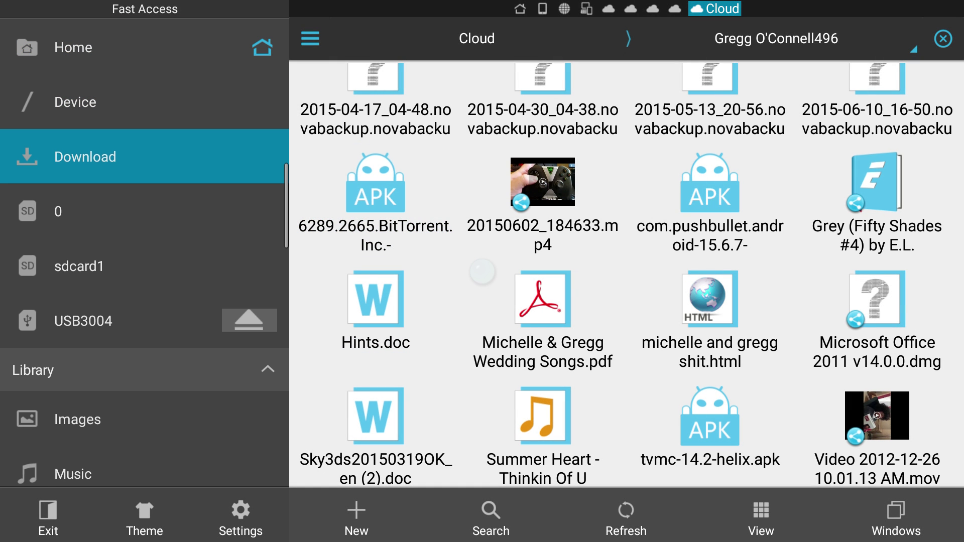
pyautogui.press('Return')
pyautogui.press('Right')
pyautogui.press('Return')
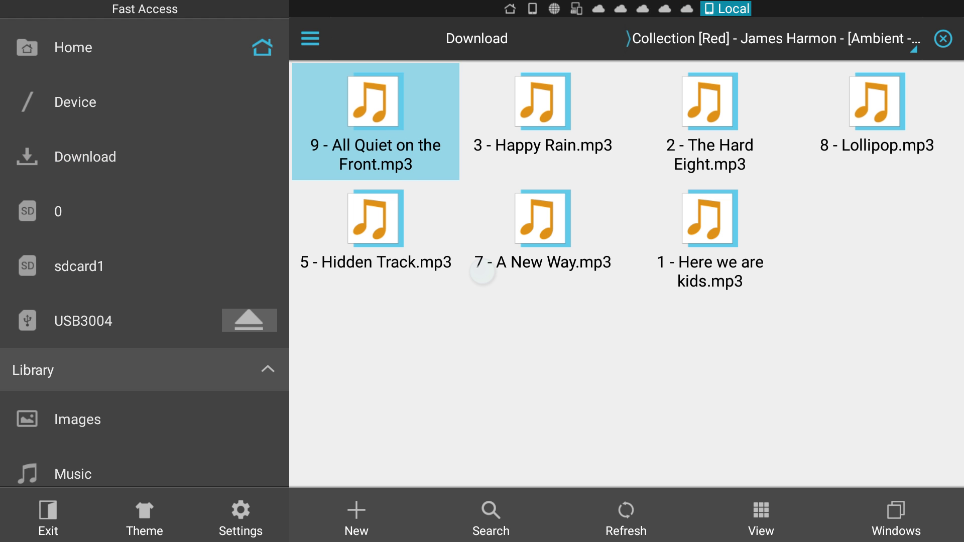
pyautogui.press('Right')
pyautogui.press('Right')
pyautogui.press('Right')
pyautogui.press('Up')
pyautogui.press('Left')
pyautogui.press('Left')
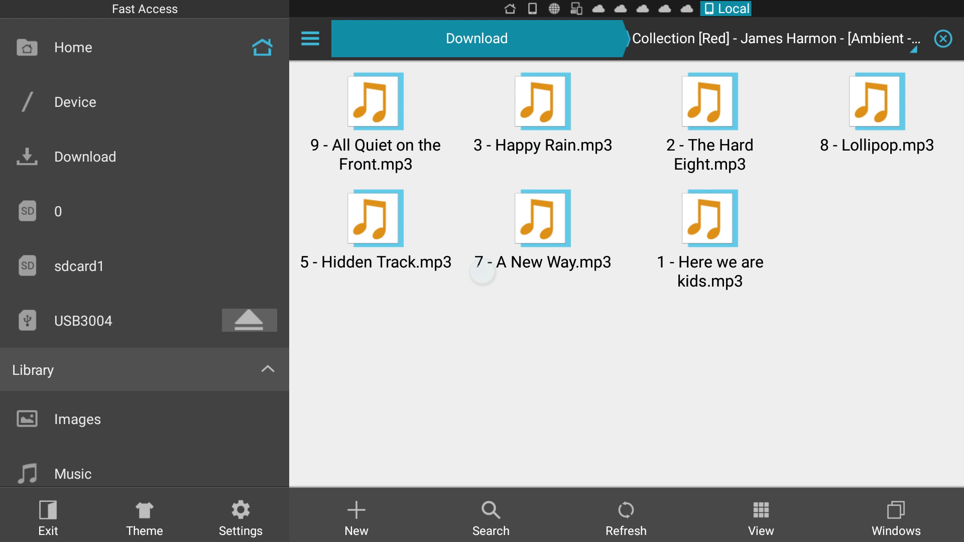
pyautogui.press('Left')
pyautogui.press('Left')
pyautogui.press('Down')
pyautogui.press('Down')
pyautogui.press('Escape')
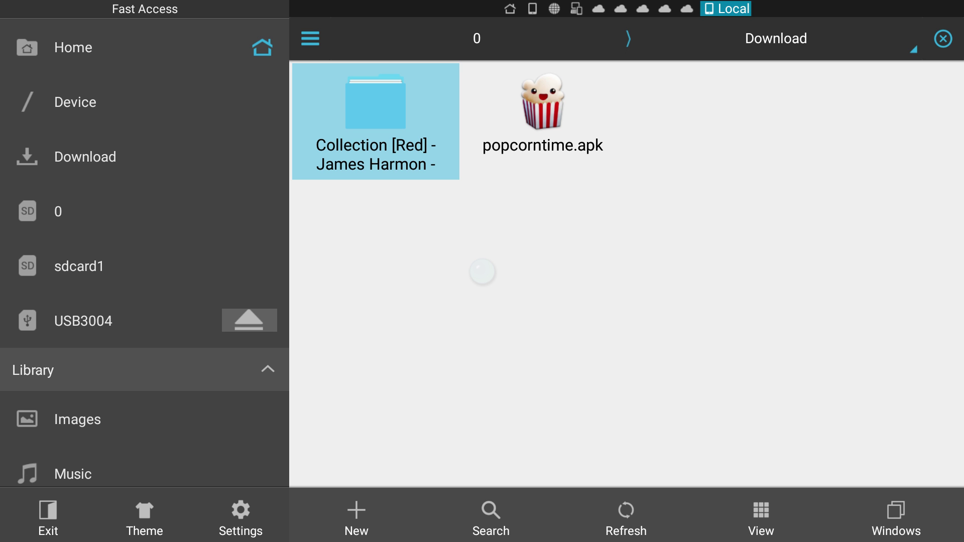
# Step: Return home and reopen µTorrent from the app grid, now at 36%
pyautogui.press('Home')
pyautogui.press('Down')
pyautogui.press('Down')
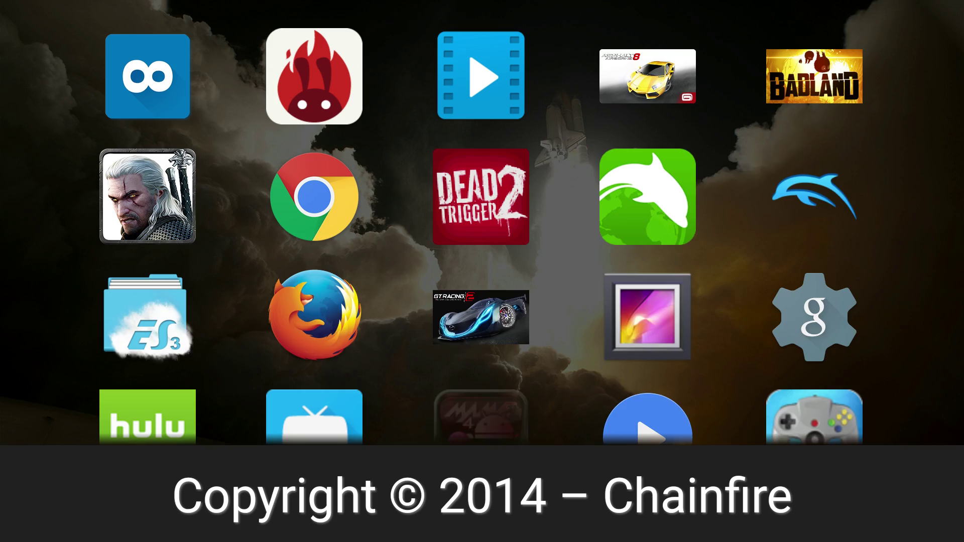
pyautogui.press('Down')
pyautogui.press('Down')
pyautogui.press('Down')
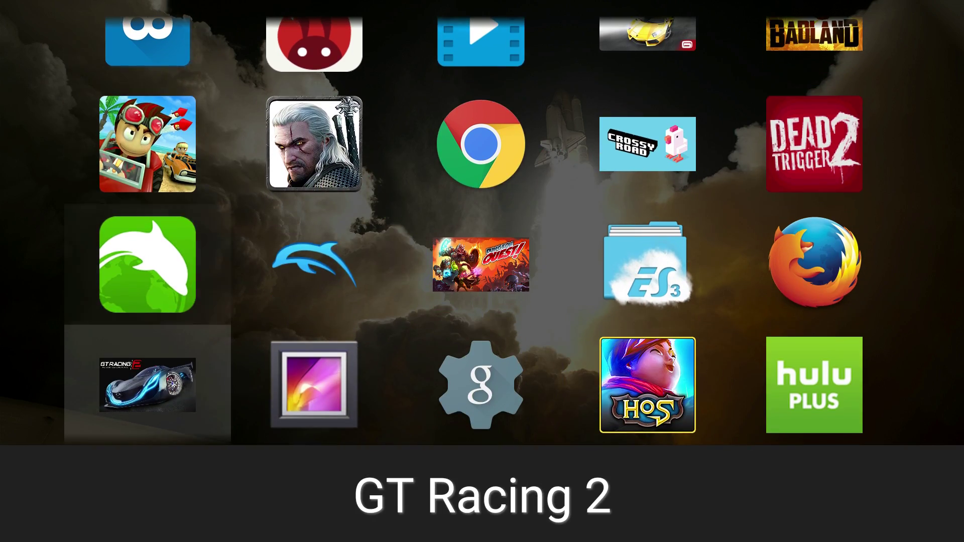
pyautogui.press('Right')
pyautogui.press('Right')
pyautogui.press('Right')
pyautogui.press('Right')
pyautogui.press('Down')
pyautogui.press('Down')
pyautogui.press('Down')
pyautogui.press('Down')
pyautogui.press('Down')
pyautogui.press('Down')
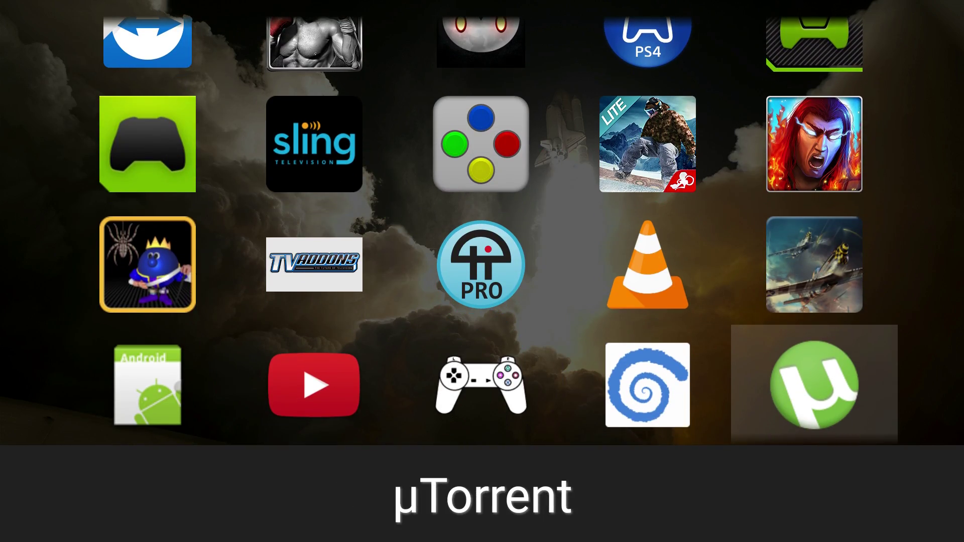
pyautogui.press('Return')
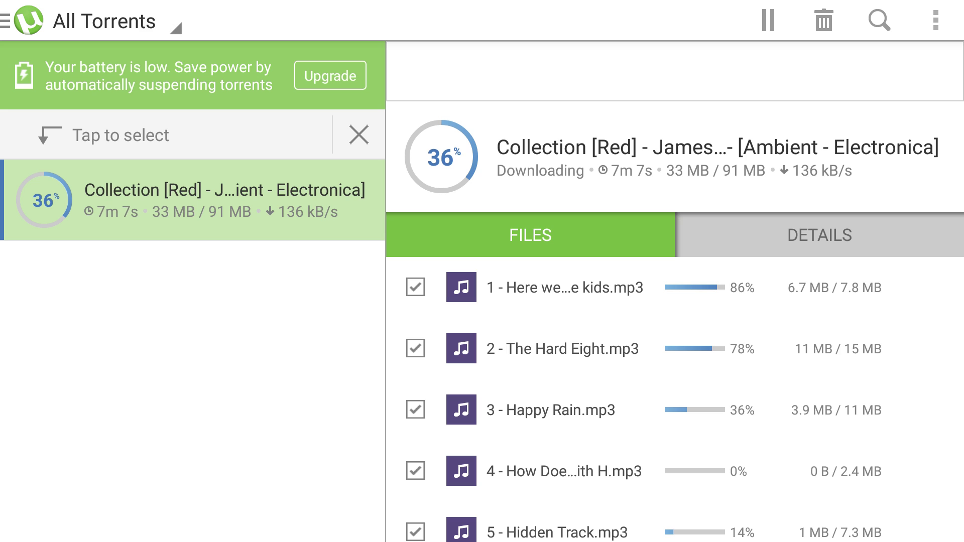